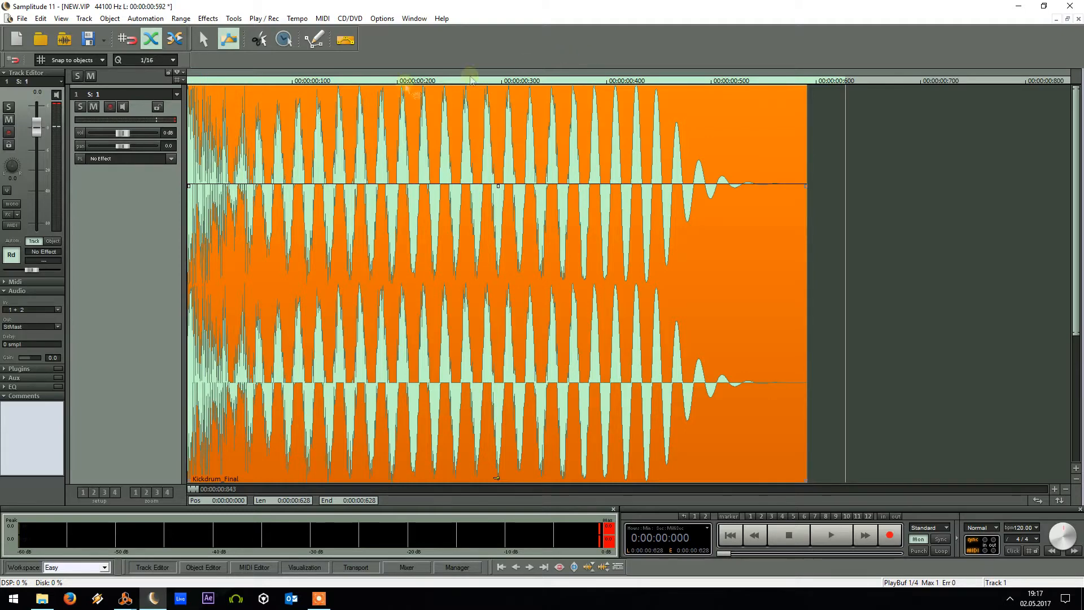
# Play the Kickdrum_Final sample, then switch to Reason and open the rack window of the Kickdrum Part1 project
pyautogui.press('space')
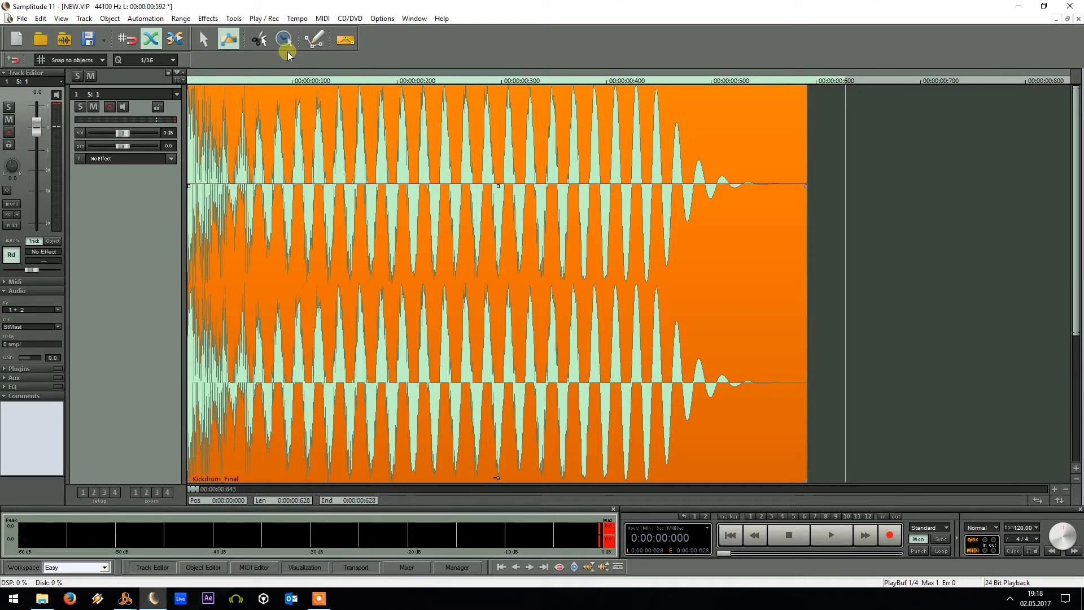
pyautogui.moveTo(125, 598)
pyautogui.click(71, 563)
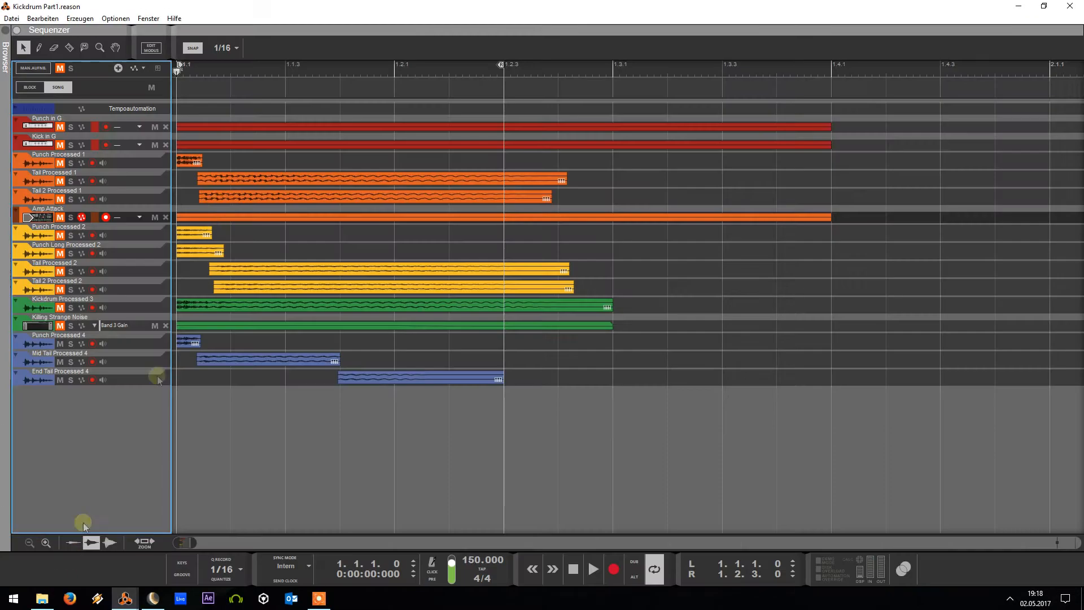
pyautogui.click(214, 77)
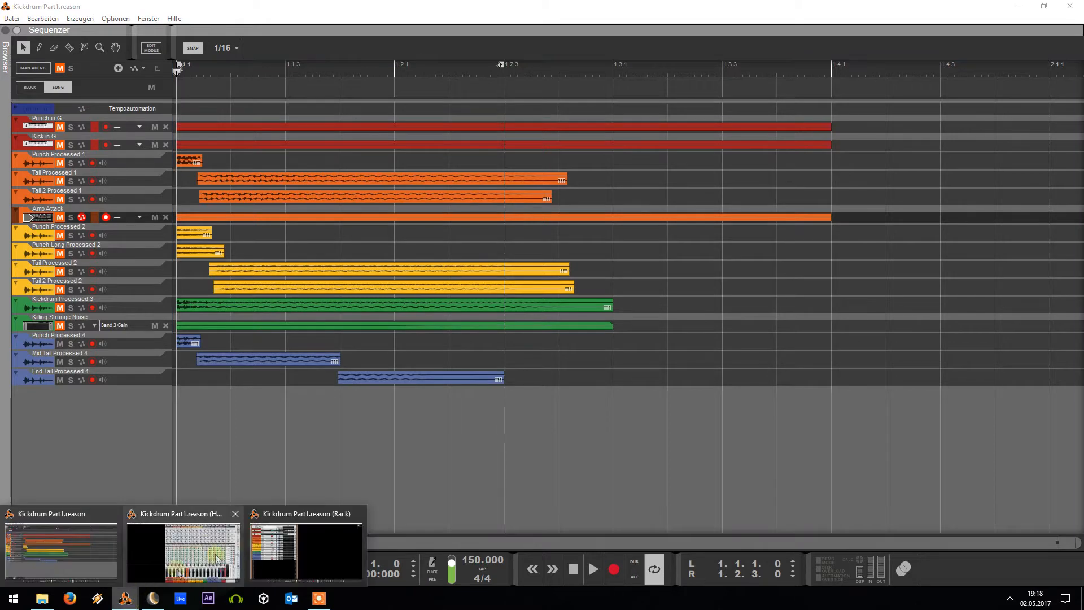
pyautogui.click(269, 540)
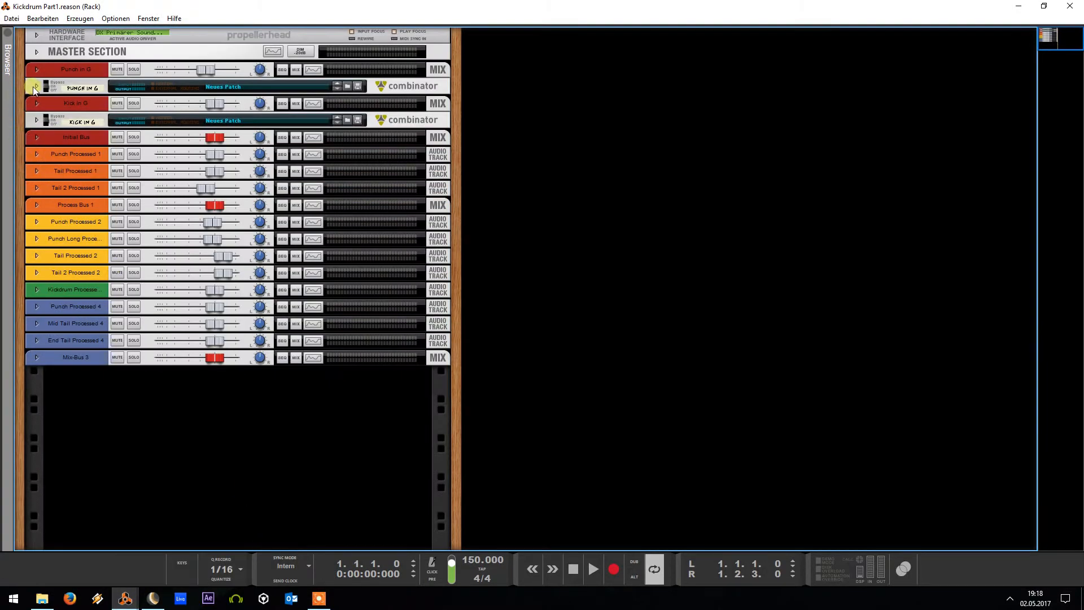
# Expand the Punch in G Combinator and audition the soloed Punch in G track in the sequencer
pyautogui.click(35, 88)
pyautogui.hotkey('alt', 'Tab')
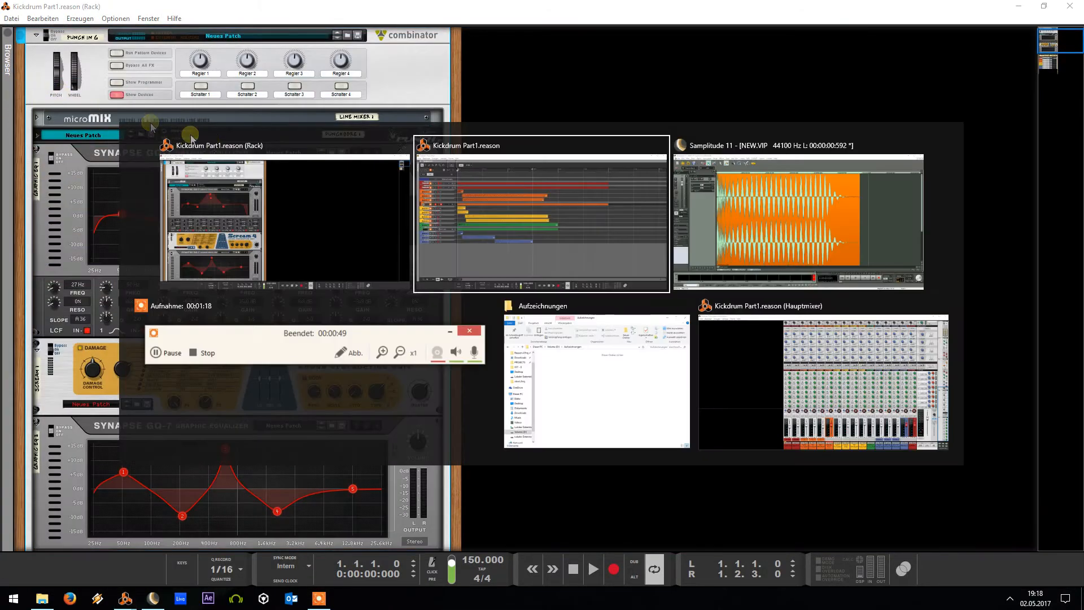
pyautogui.hotkey('alt', 'Tab')
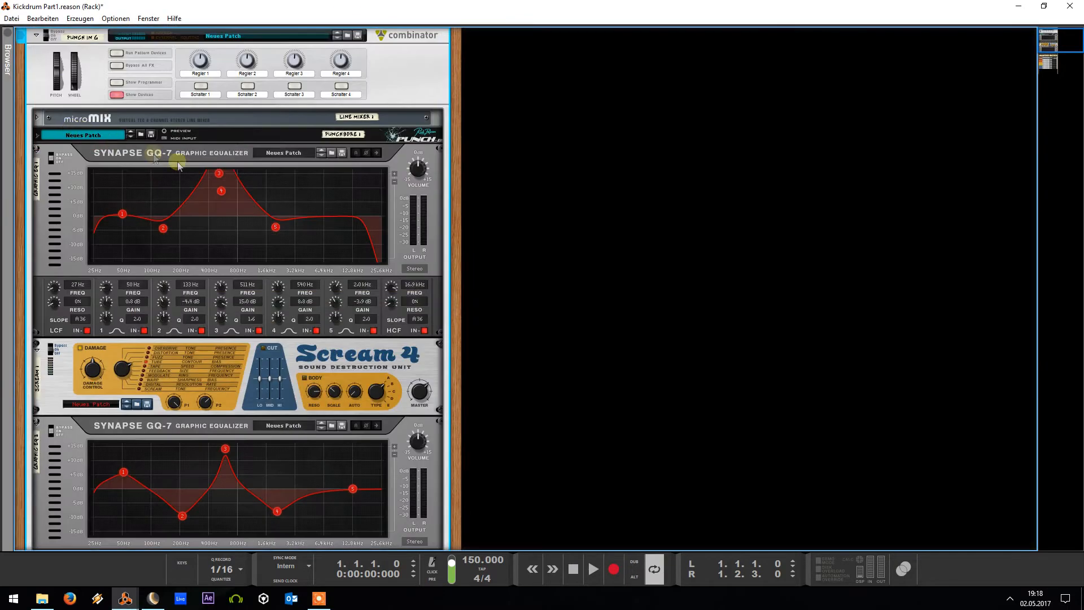
pyautogui.hotkey('alt', 'Tab')
pyautogui.press('space')
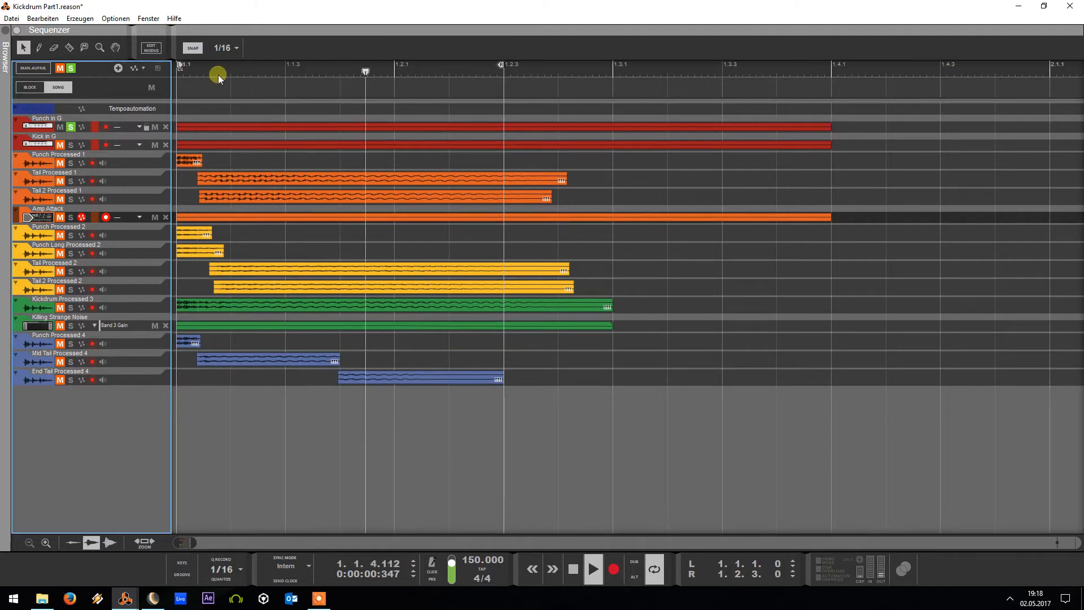
pyautogui.press('space')
pyautogui.moveTo(216, 74); pyautogui.dragTo(140, 77)
# Examine the Punch in G Combinator's chain from the expanded drum synth through equalizers, Scream 4 and compressor, and collapse the Combinator
pyautogui.hotkey('alt', 'Tab')
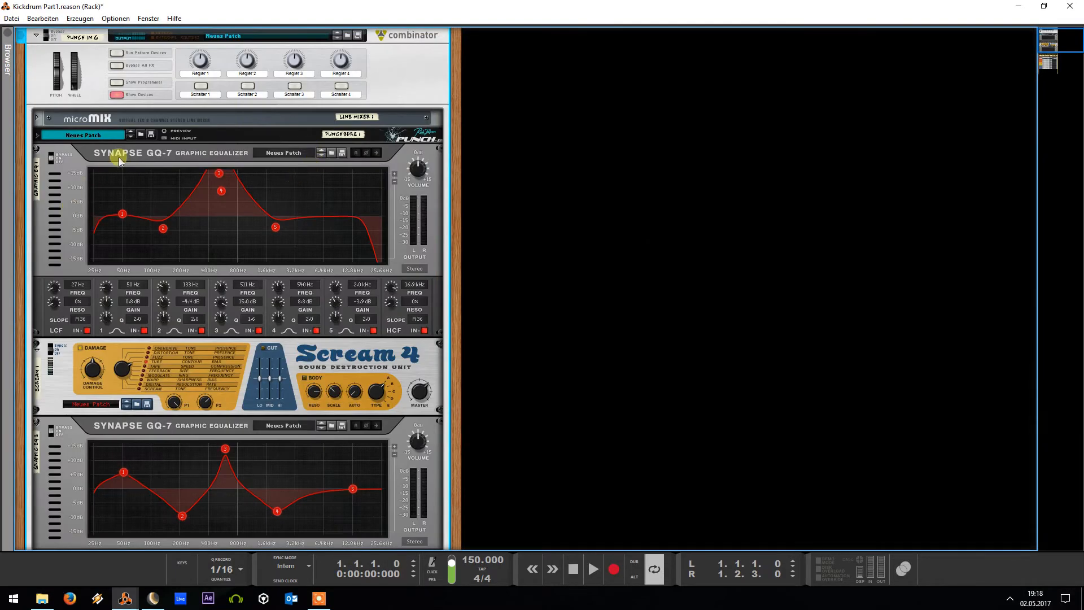
pyautogui.click(34, 134)
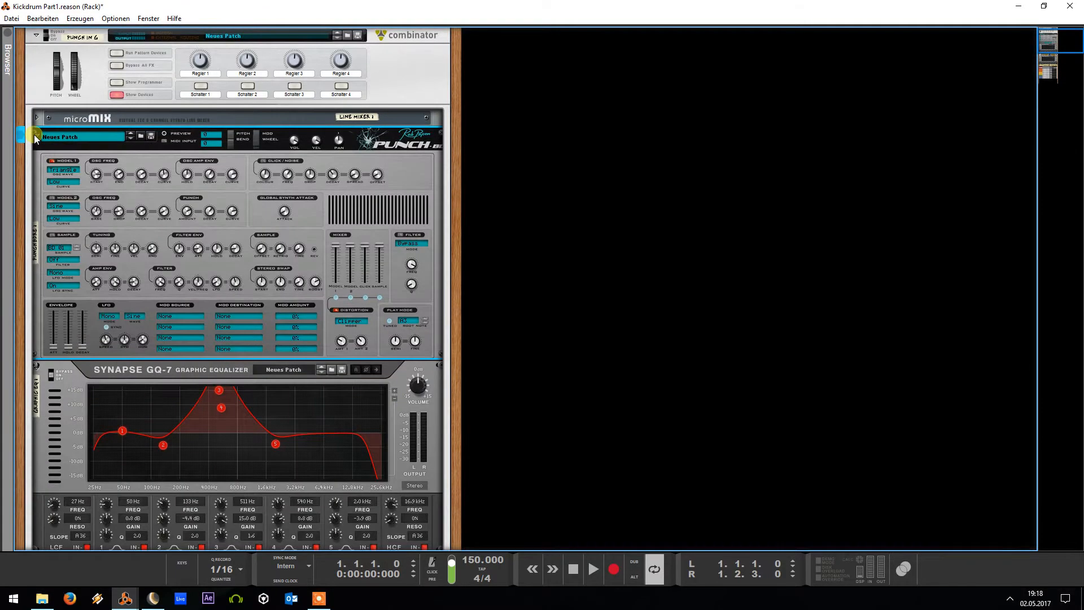
pyautogui.scroll(-3, 79, 198)
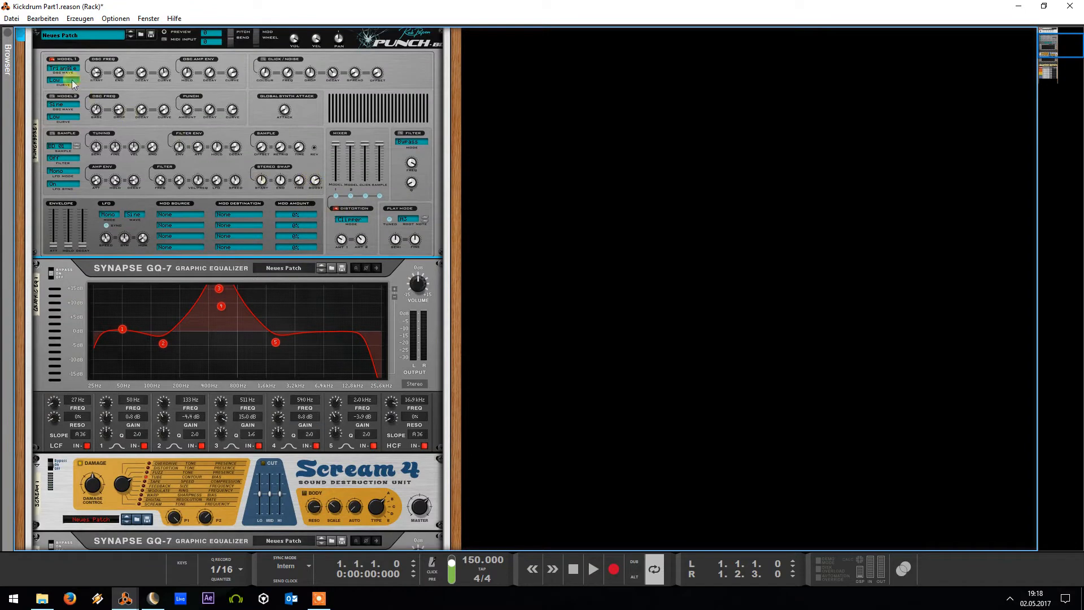
pyautogui.scroll(-2, 93, 303)
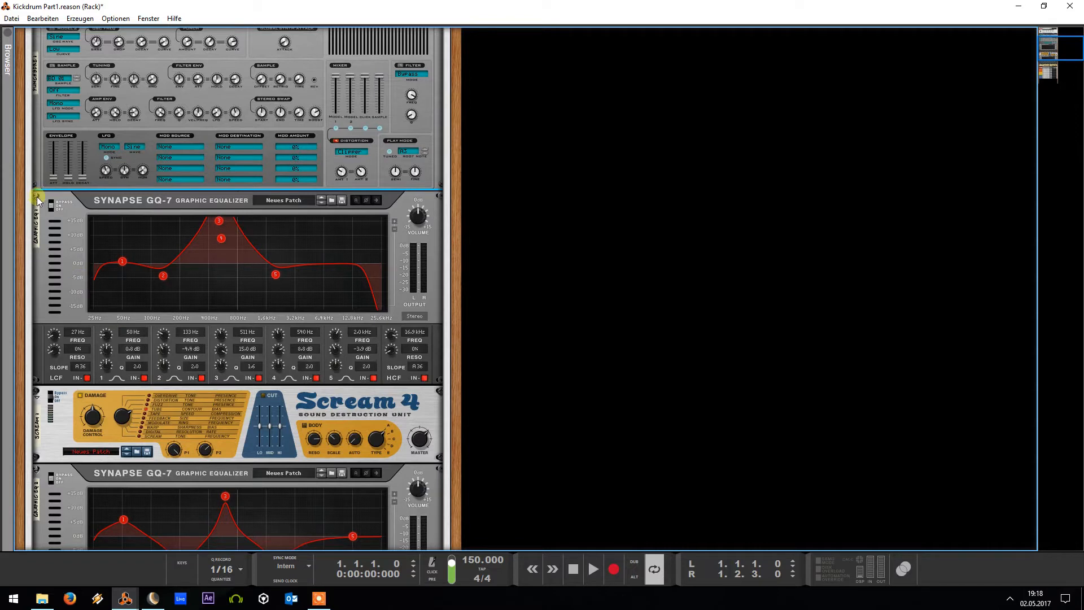
pyautogui.scroll(-5, 38, 199)
pyautogui.click(66, 288)
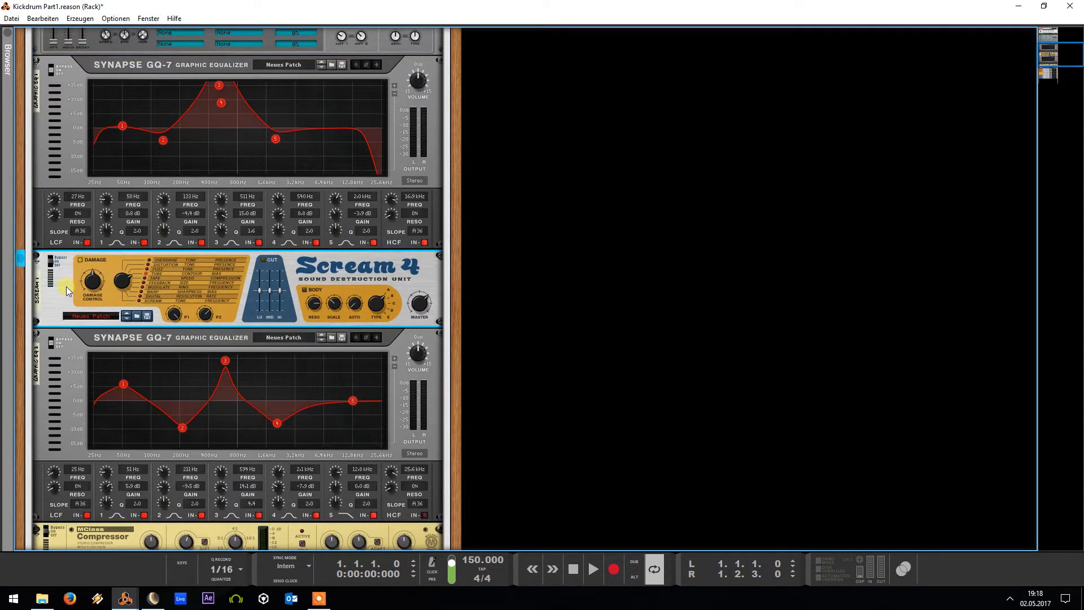
pyautogui.scroll(-5, 67, 338)
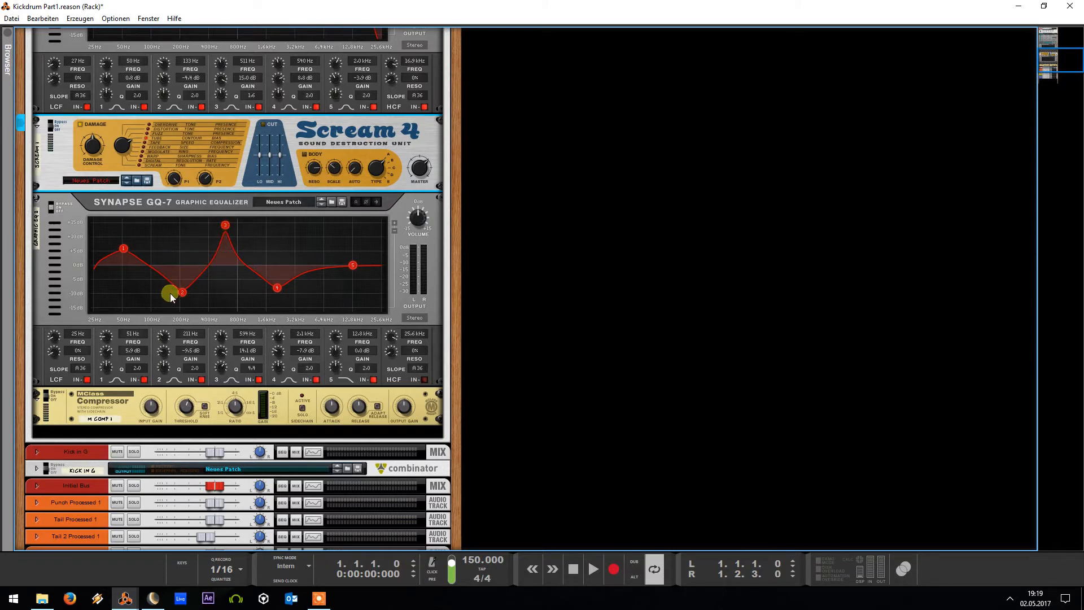
pyautogui.scroll(-4, 201, 300)
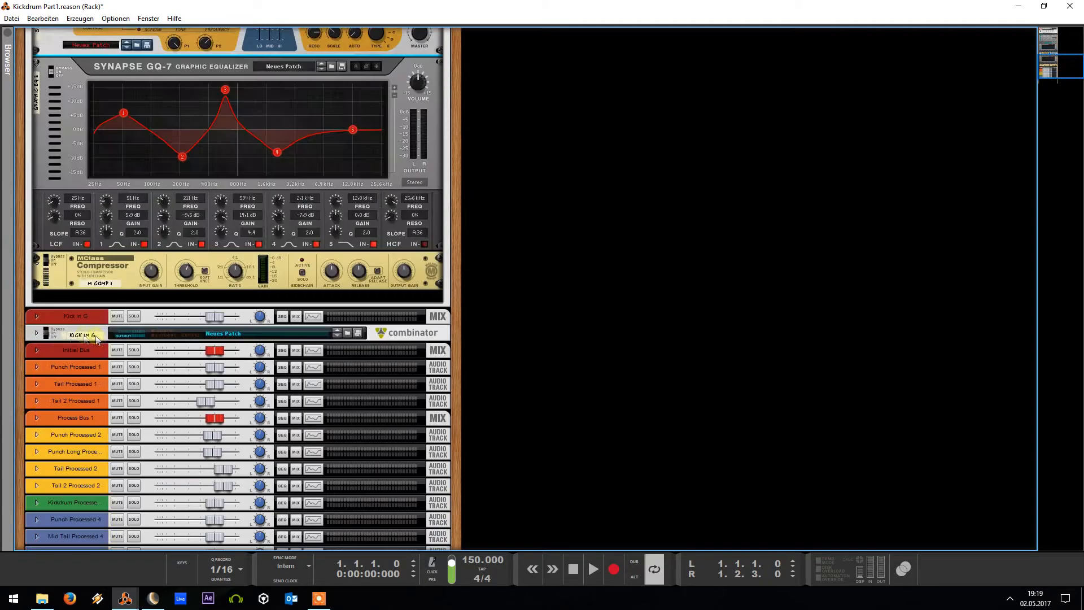
pyautogui.scroll(16, 22, 223)
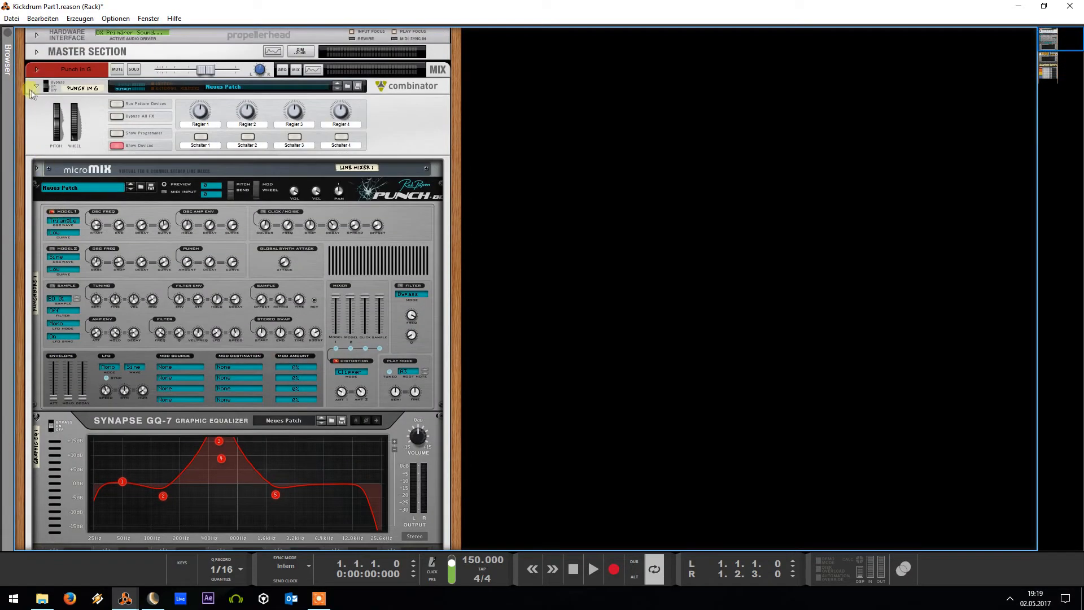
pyautogui.click(36, 86)
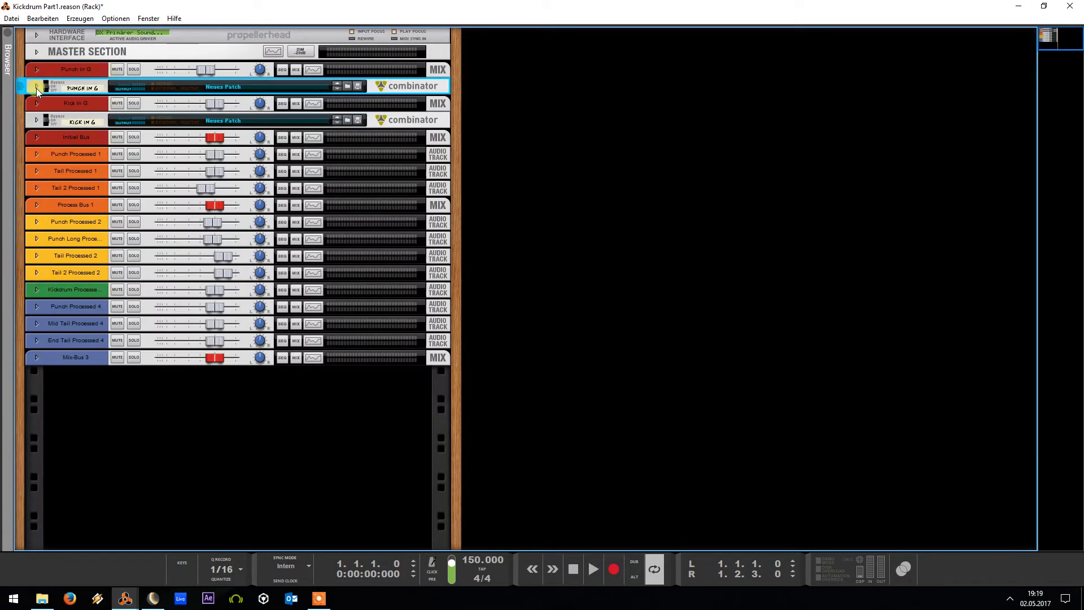
# Turn off solo on the Punch in G track and solo the Kick in G track instead
pyautogui.hotkey('alt', 'Tab')
pyautogui.click(70, 127)
pyautogui.click(71, 145)
pyautogui.click(203, 67)
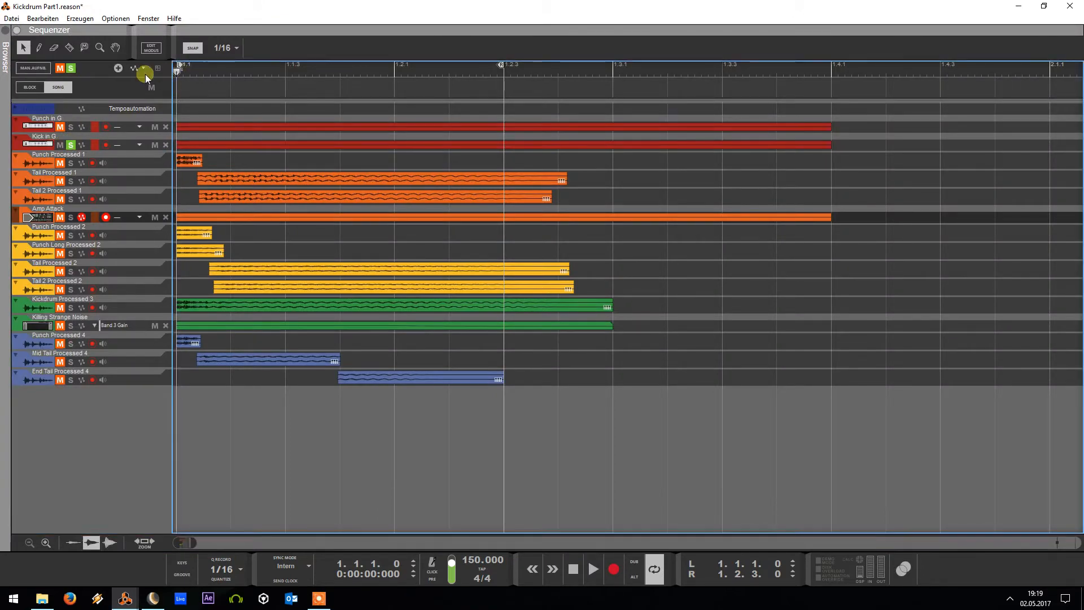
# Expand the Kick in G Combinator in the rack along with its drum synth and first GQ-7 equalizer
pyautogui.hotkey('alt', 'Tab')
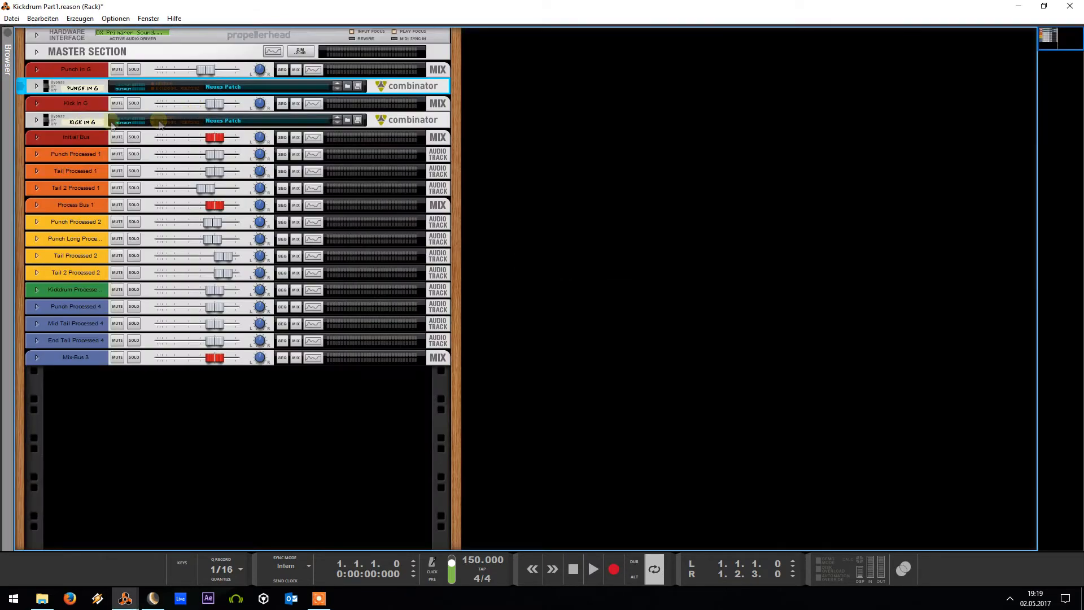
pyautogui.click(38, 120)
pyautogui.click(37, 120)
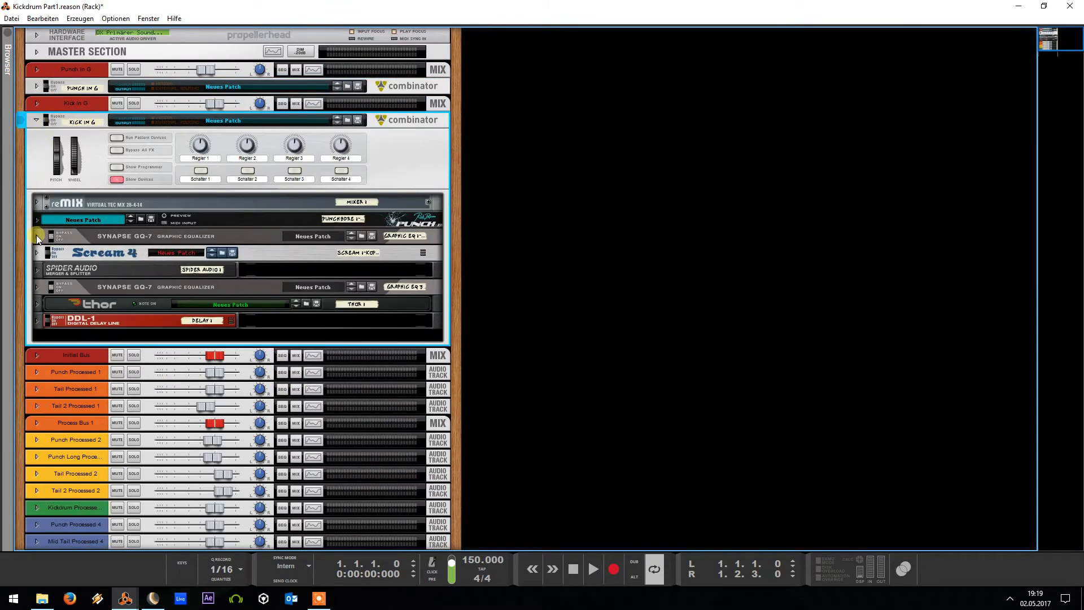
pyautogui.click(36, 235)
pyautogui.click(36, 219)
pyautogui.scroll(-5, 103, 236)
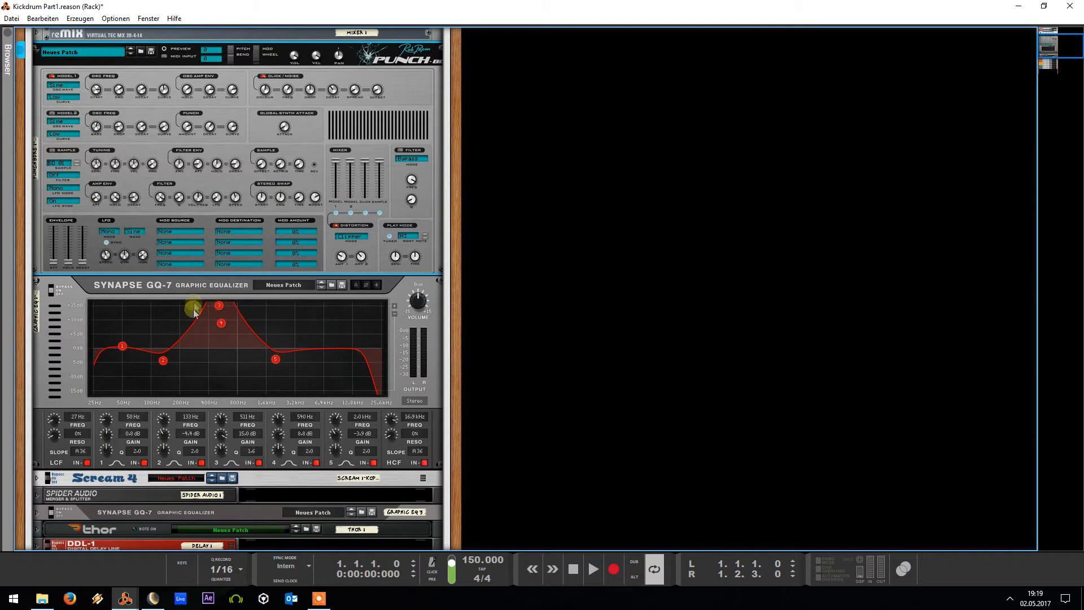
# Expand the Scream 4 distortion in the Kick in G Combinator and select the Spider Audio splitter below it
pyautogui.scroll(-3, 205, 312)
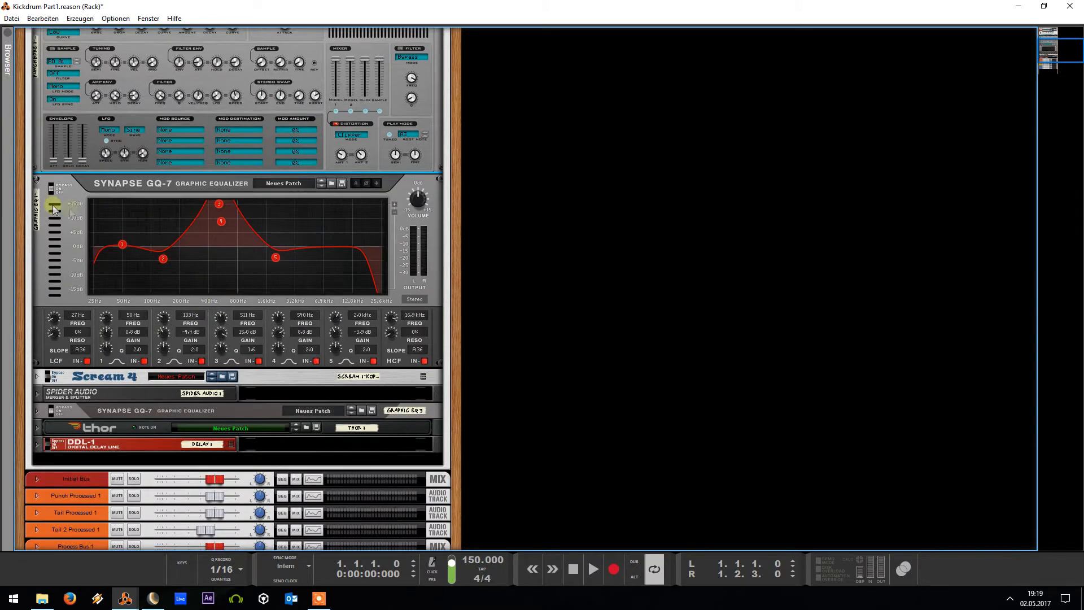
pyautogui.click(34, 377)
pyautogui.click(80, 350)
pyautogui.scroll(-4, 80, 395)
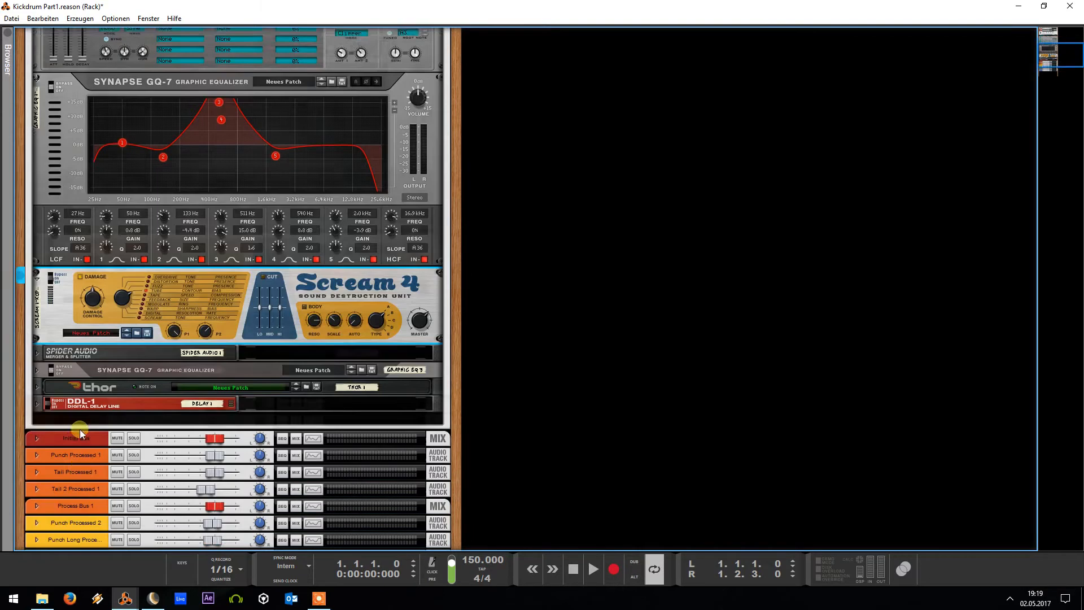
pyautogui.click(54, 320)
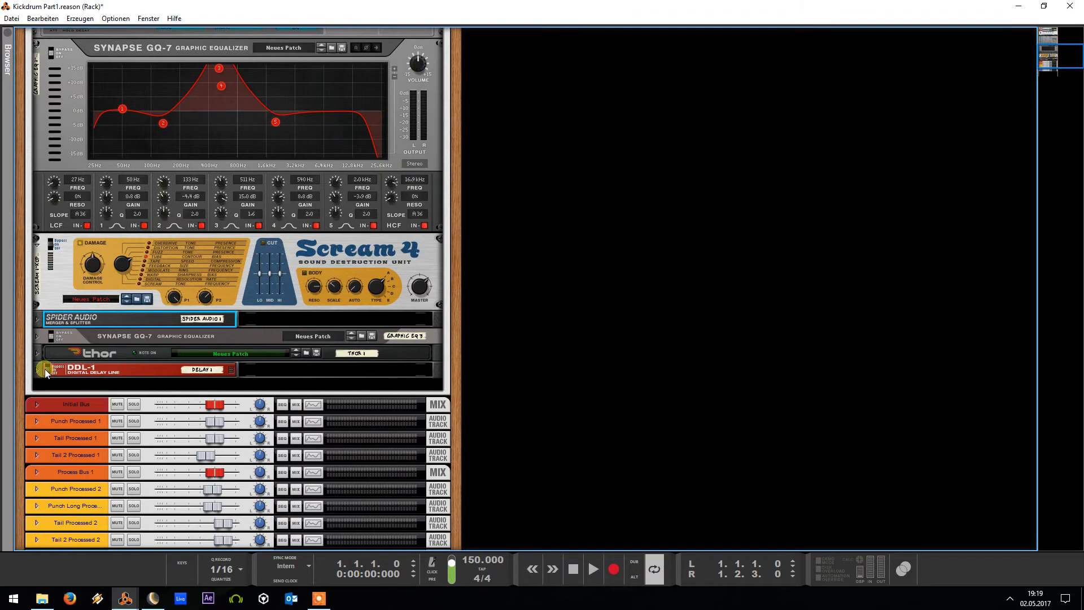
# Audition the soloed Kick in G track from the sequencer
pyautogui.hotkey('alt', 'Tab')
pyautogui.press('space')
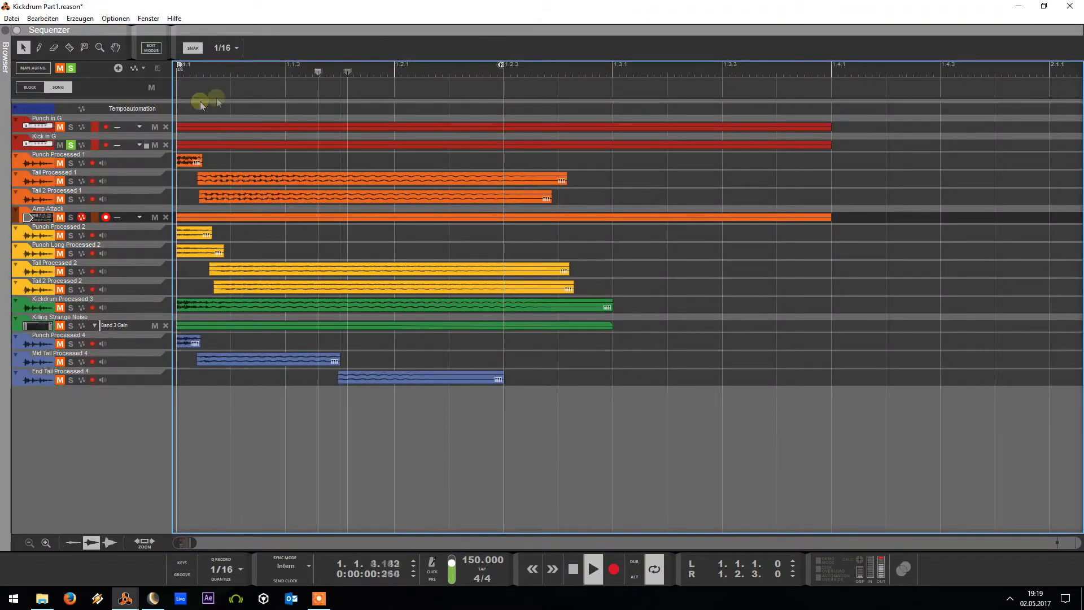
pyautogui.press('space')
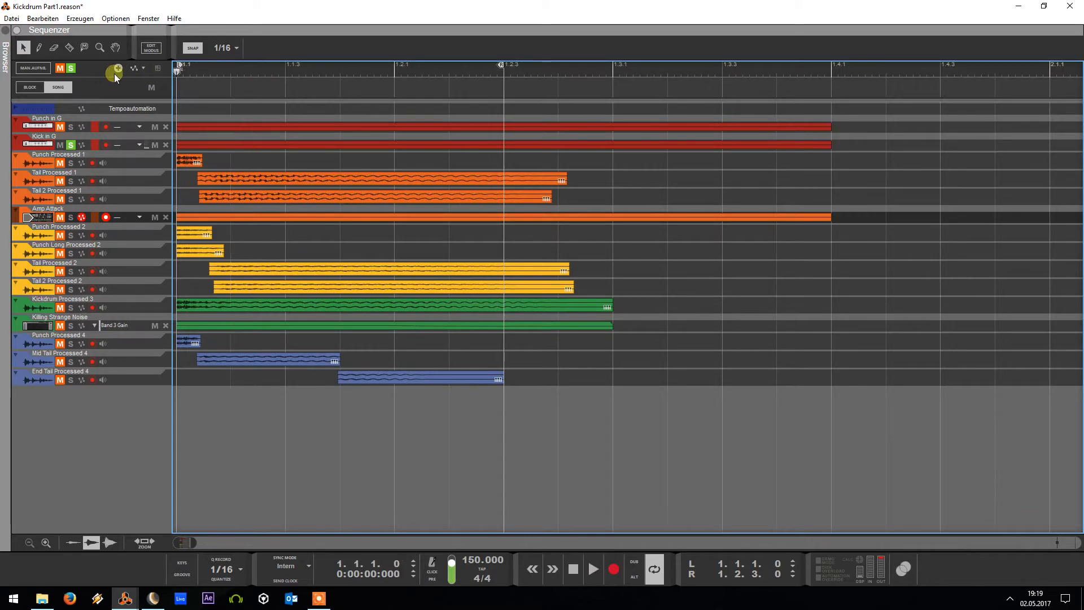
# Expand the second GQ-7 equalizer and the Thor synthesizer in the Kick in G Combinator to show their settings
pyautogui.hotkey('alt', 'Tab')
pyautogui.click(35, 335)
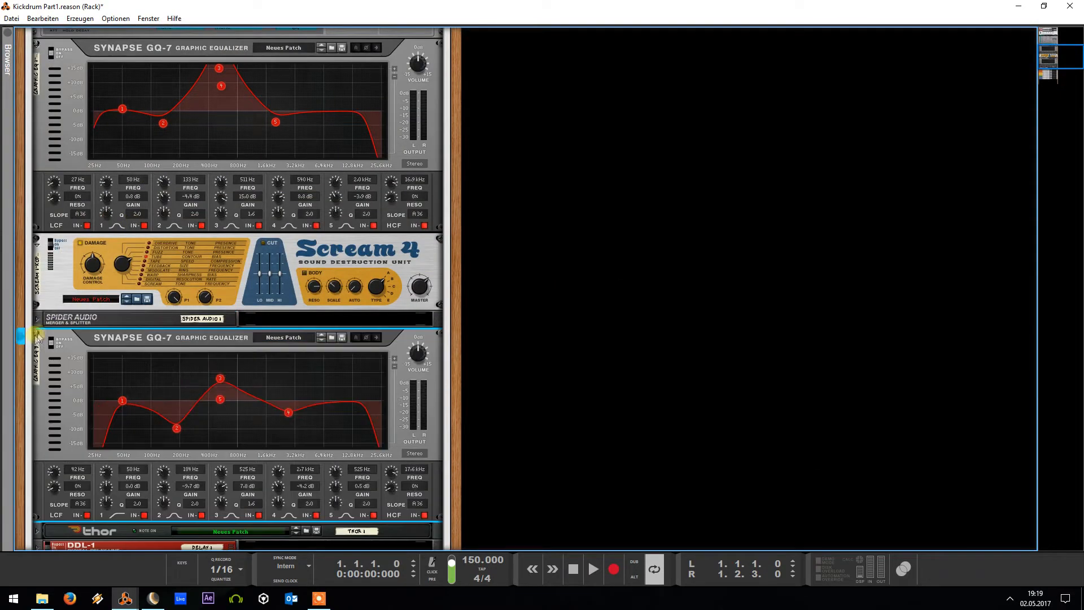
pyautogui.scroll(-3, 37, 330)
pyautogui.click(32, 395)
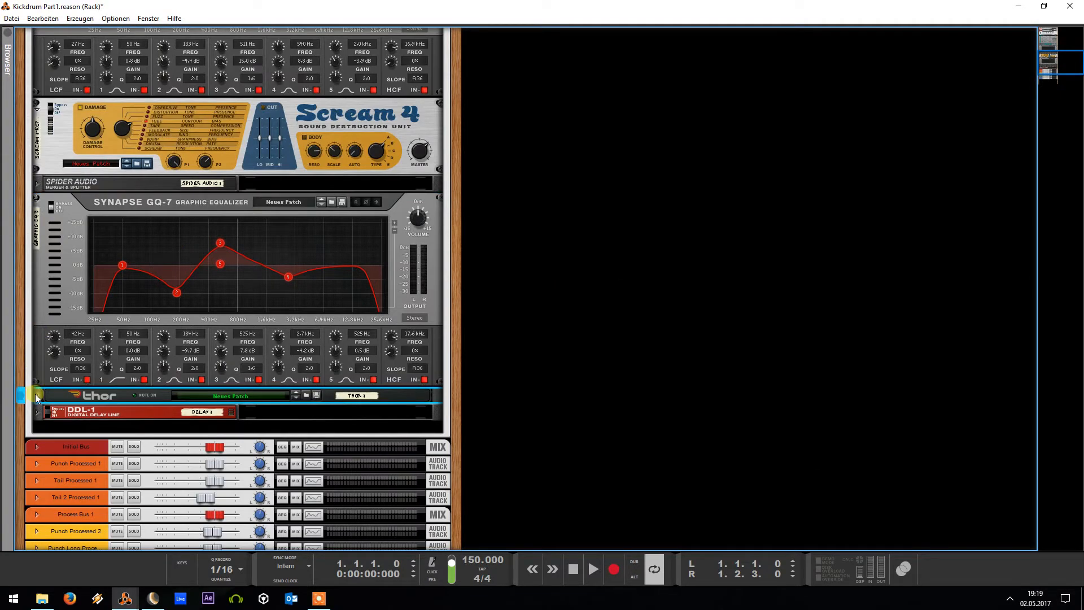
pyautogui.click(35, 395)
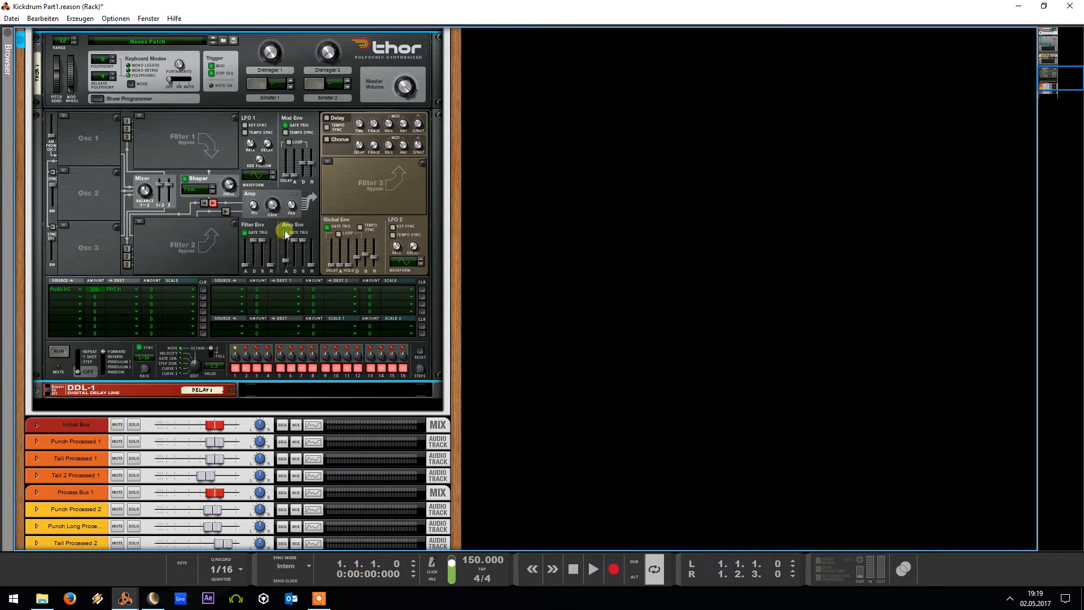
# Collapse Thor and expand the DDL-1 delay in the Kick in G Combinator
pyautogui.click(37, 42)
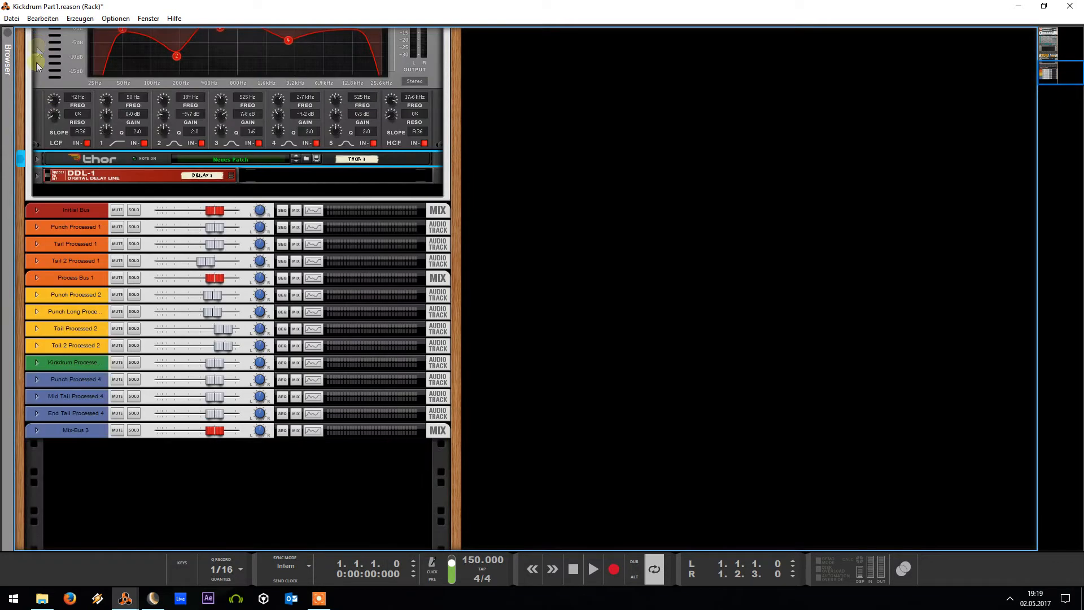
pyautogui.click(37, 176)
pyautogui.scroll(3, 40, 181)
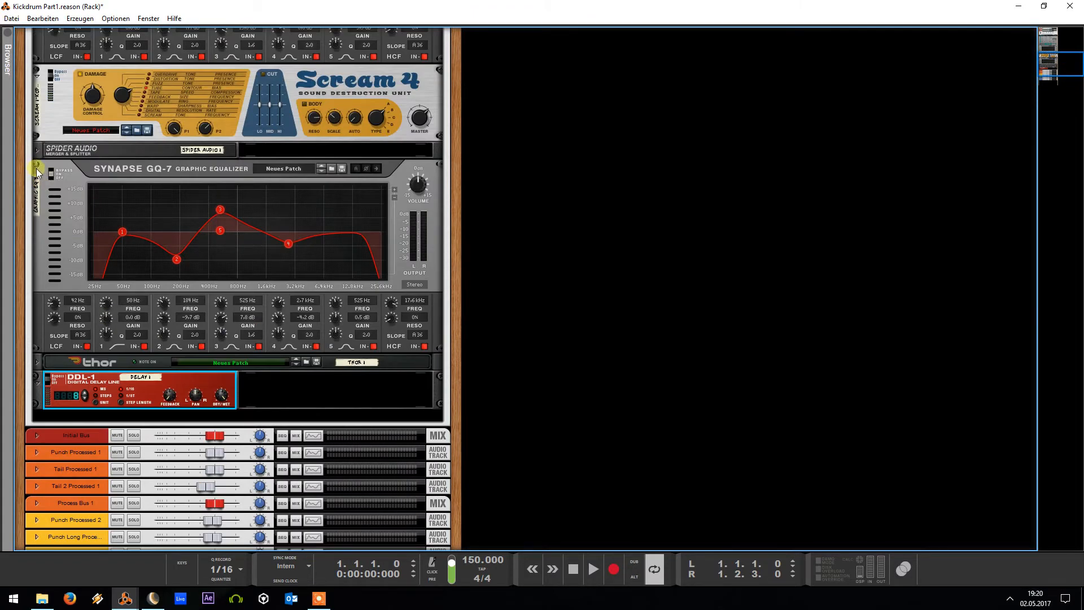
# Collapse the second GQ-7 equalizer and the Scream 4 distortion in the Kick in G Combinator
pyautogui.click(36, 169)
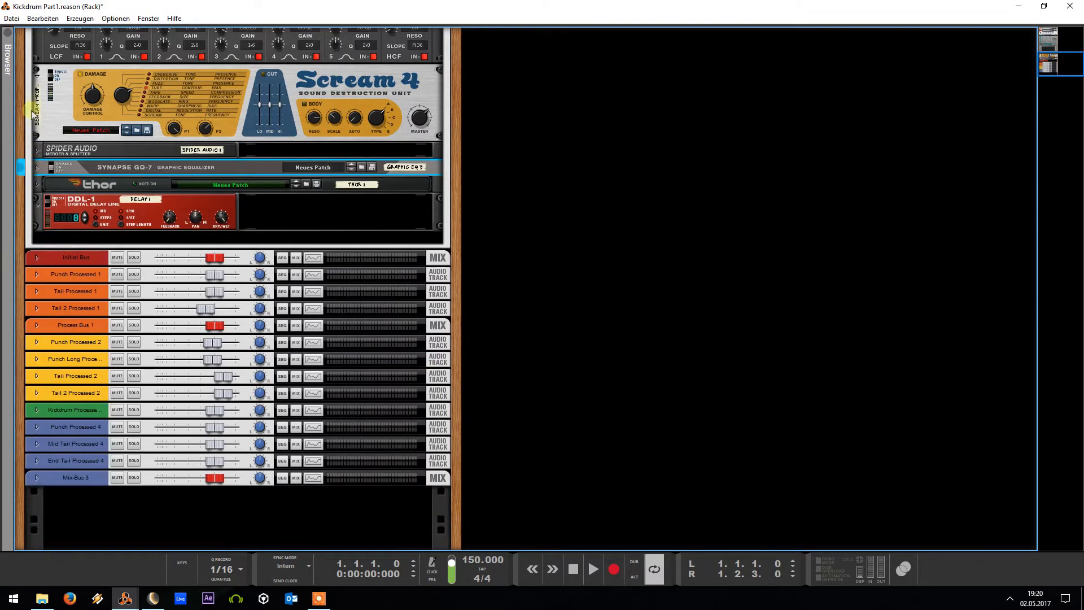
pyautogui.scroll(3, 35, 164)
pyautogui.click(37, 178)
pyautogui.scroll(-4, 43, 262)
# Toggle the DDL-1 delay's bypass and play the Kick in G sound repeatedly to compare its effect
pyautogui.click(48, 345)
pyautogui.press('space')
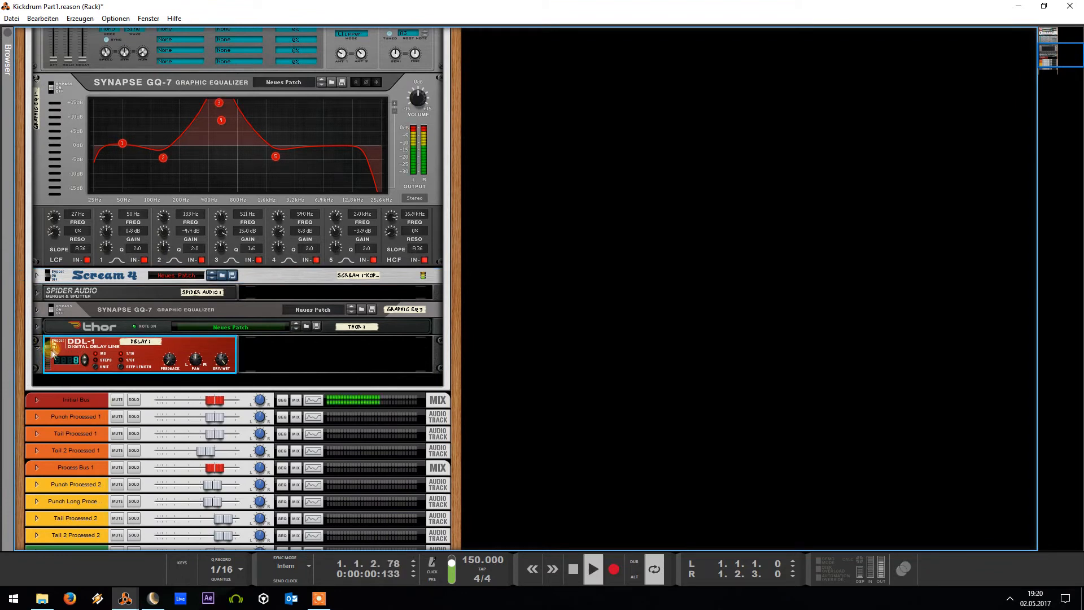
pyautogui.press('space')
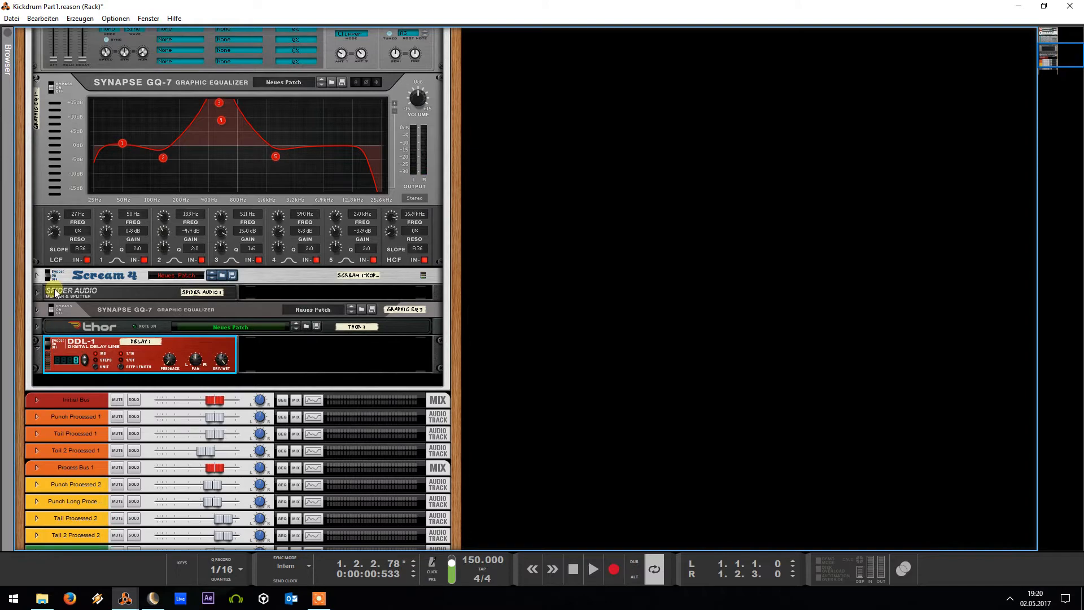
pyautogui.press('space')
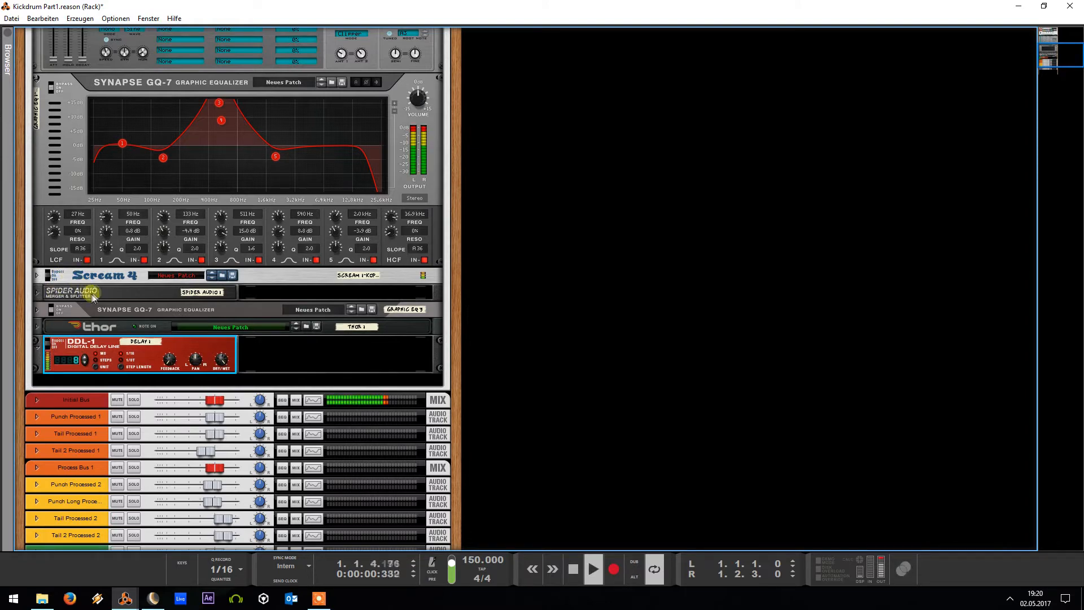
pyautogui.press('space')
pyautogui.scroll(10, 68, 277)
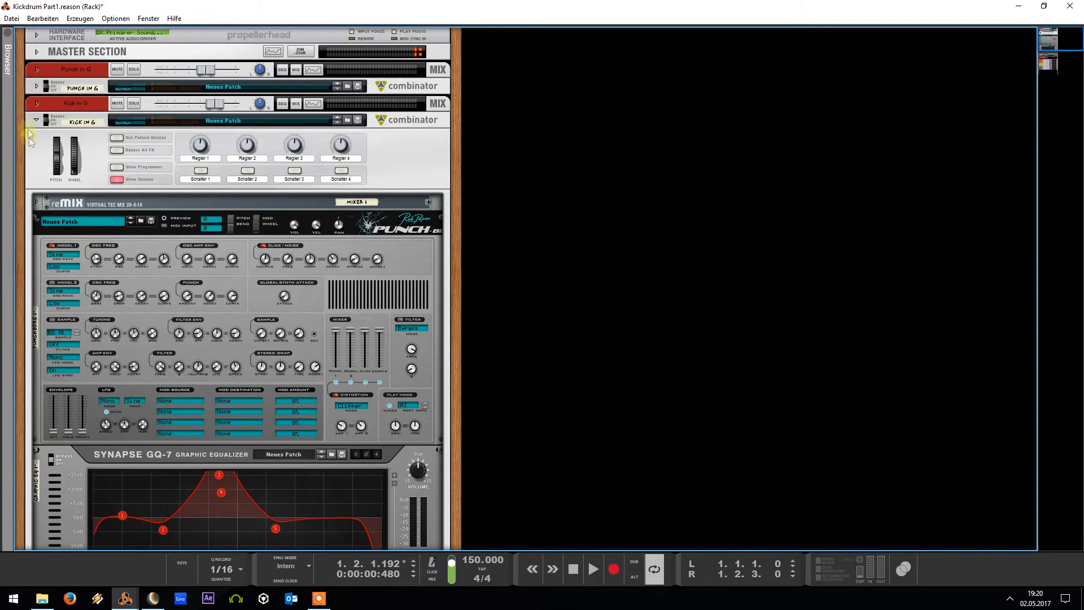
# Return to the sequencer, reset the song position to the start and turn off solo on the Kick in G track
pyautogui.press('F7')
pyautogui.click(184, 70)
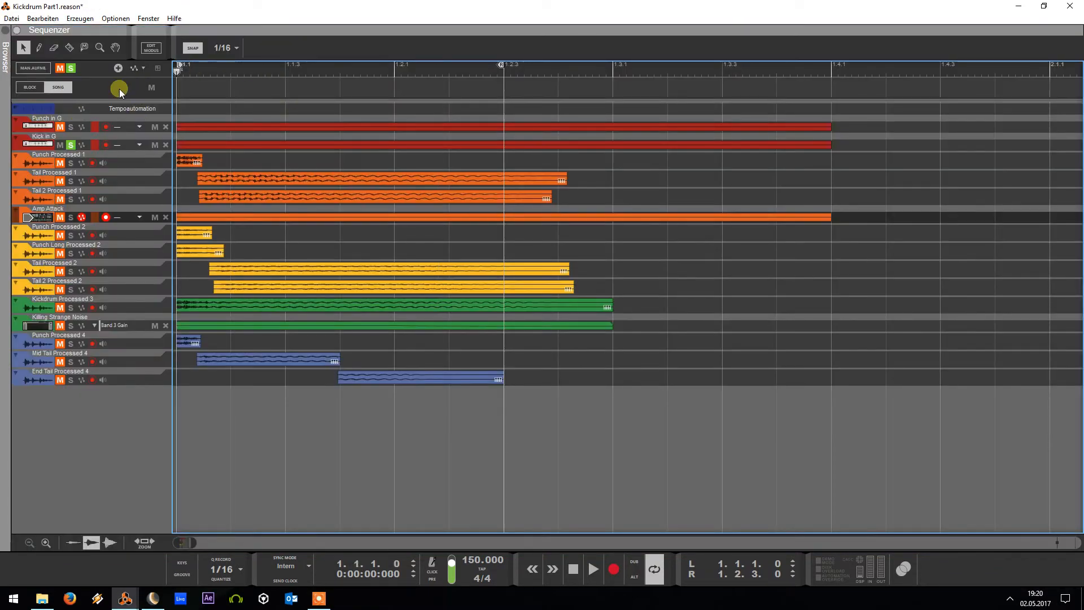
pyautogui.click(73, 148)
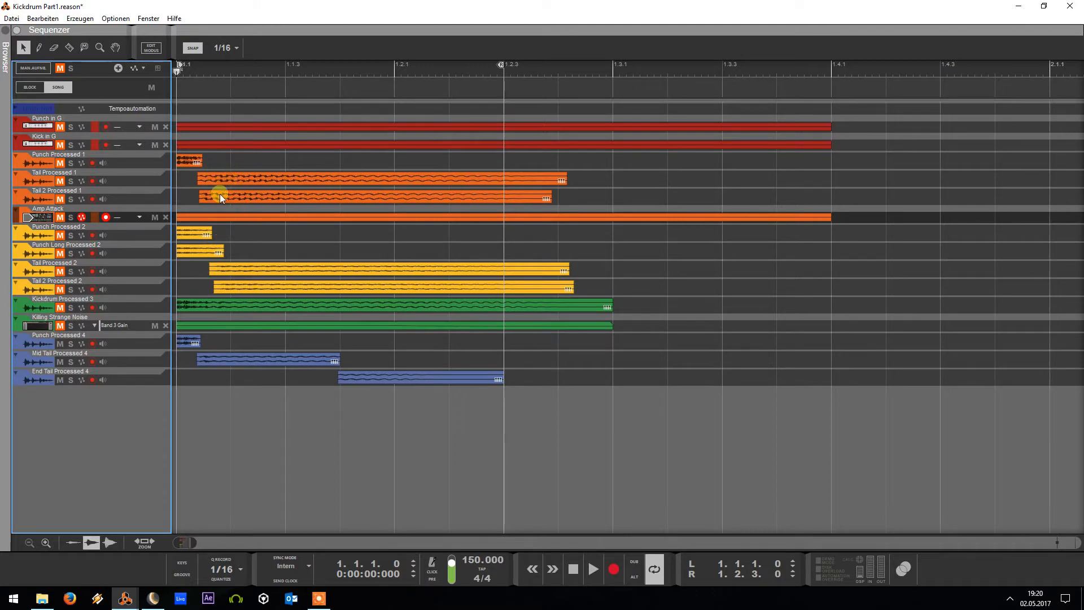
# Open the Punch Processed 1 track in the rack, examine its GQ-7 equalizer and MClass Compressor inserts, and collapse the track again
pyautogui.press('F6')
pyautogui.press('F7')
pyautogui.press('F6')
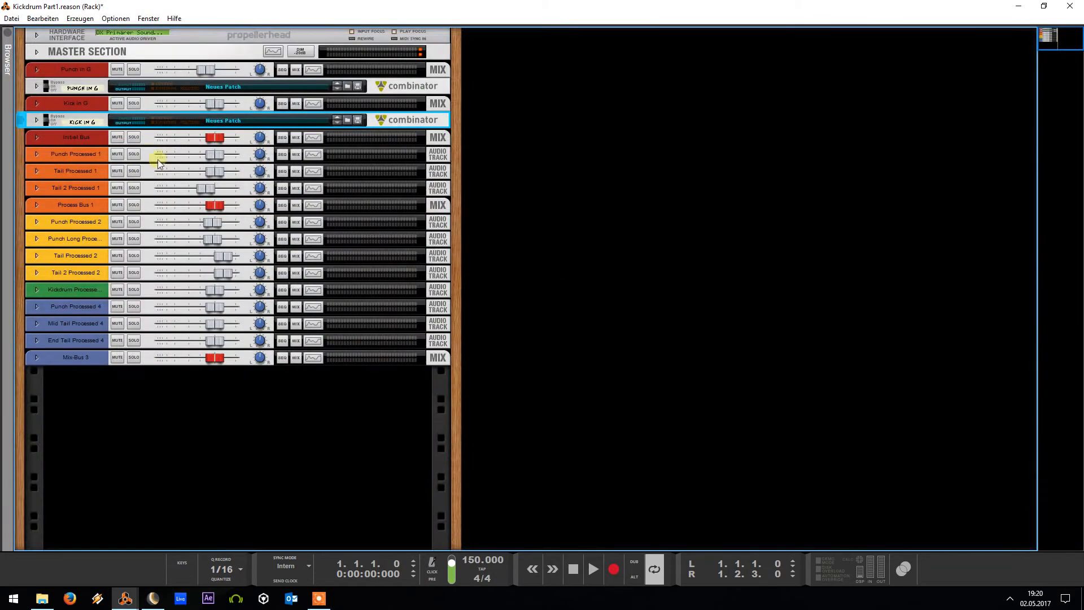
pyautogui.click(35, 153)
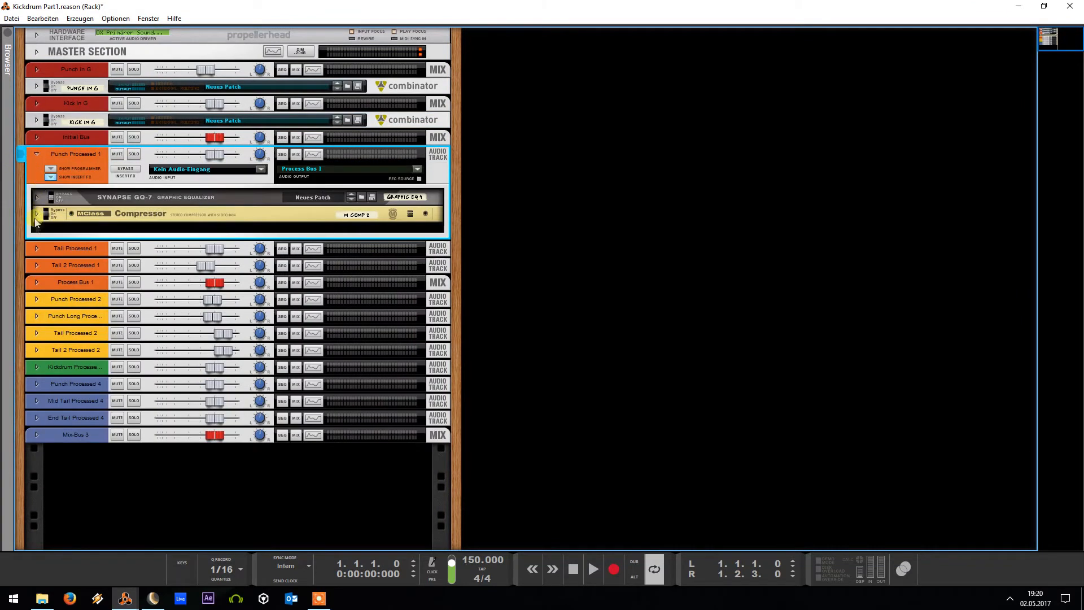
pyautogui.click(36, 199)
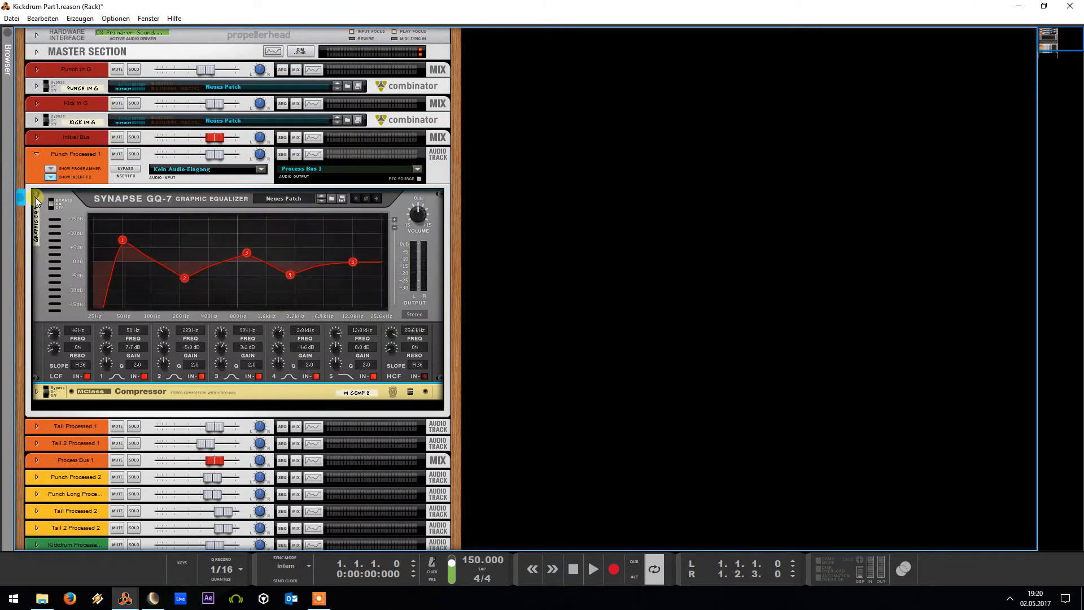
pyautogui.click(36, 394)
pyautogui.click(36, 395)
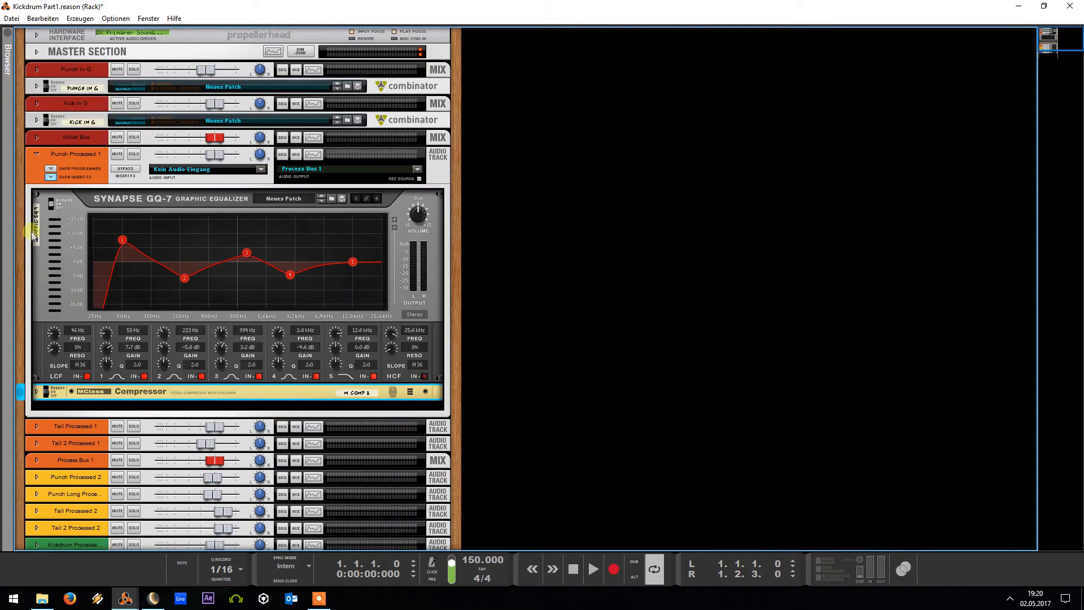
pyautogui.click(35, 201)
pyautogui.click(36, 153)
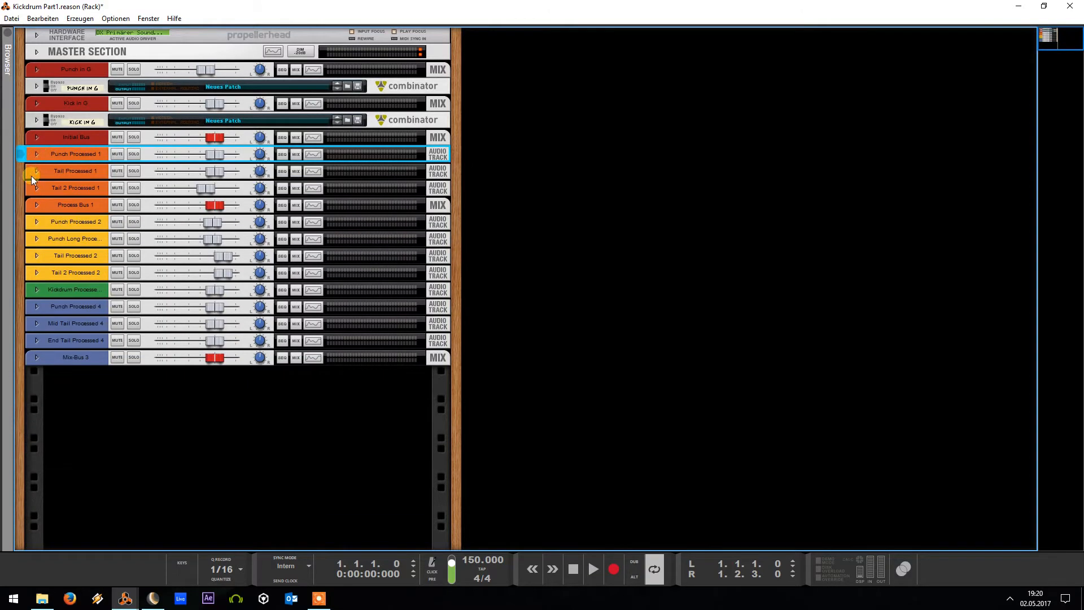
# Expand the Tail Processed 1 audio track to check its insert effects and collapse it again
pyautogui.click(35, 171)
pyautogui.click(49, 193)
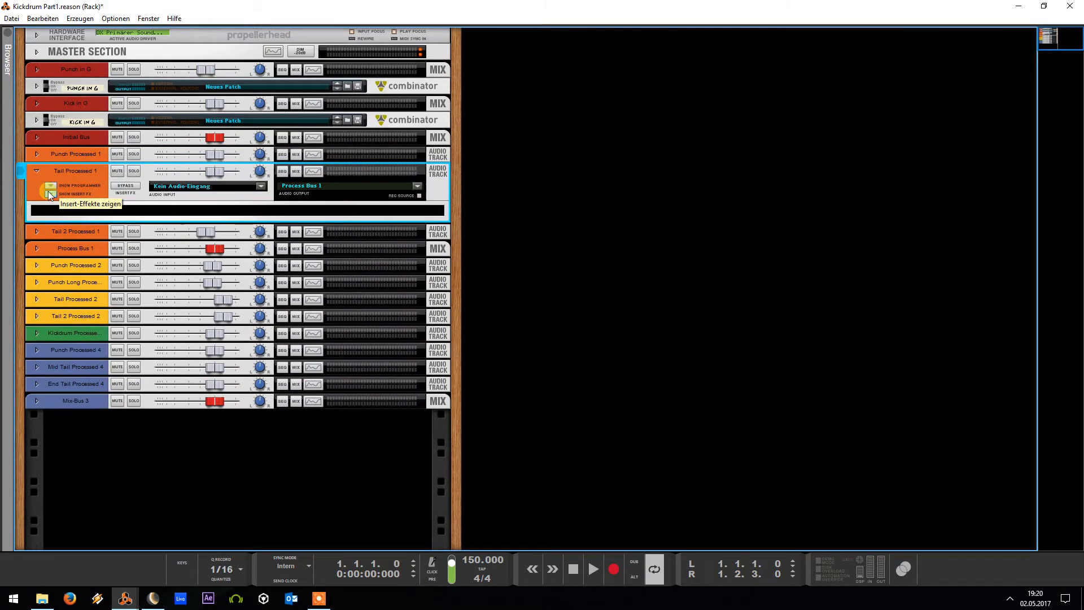
pyautogui.click(36, 171)
# Expand Tail 2 Processed 1, examine its two GQ-7 equalizers, D-11 distortion and Pulveriser, and collapse the track again
pyautogui.click(35, 188)
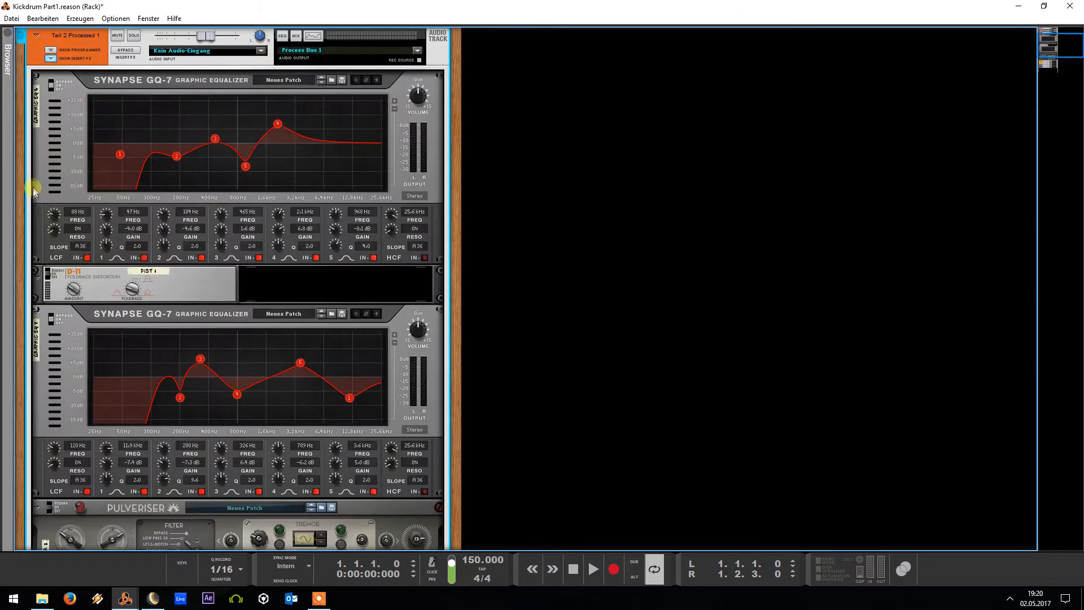
pyautogui.scroll(-4, 51, 158)
pyautogui.scroll(5, 74, 214)
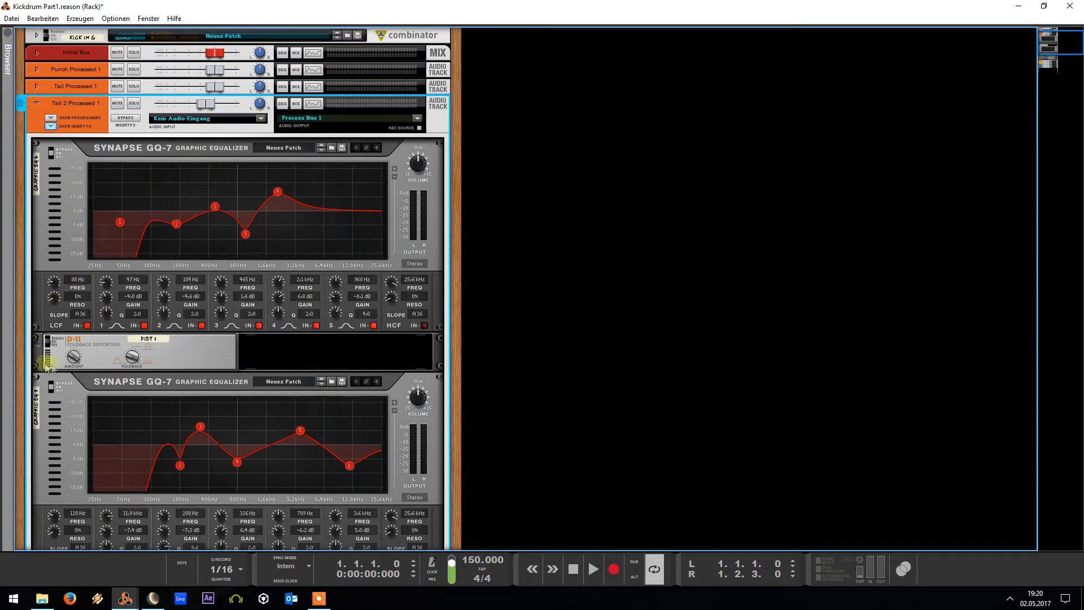
pyautogui.scroll(-3, 97, 347)
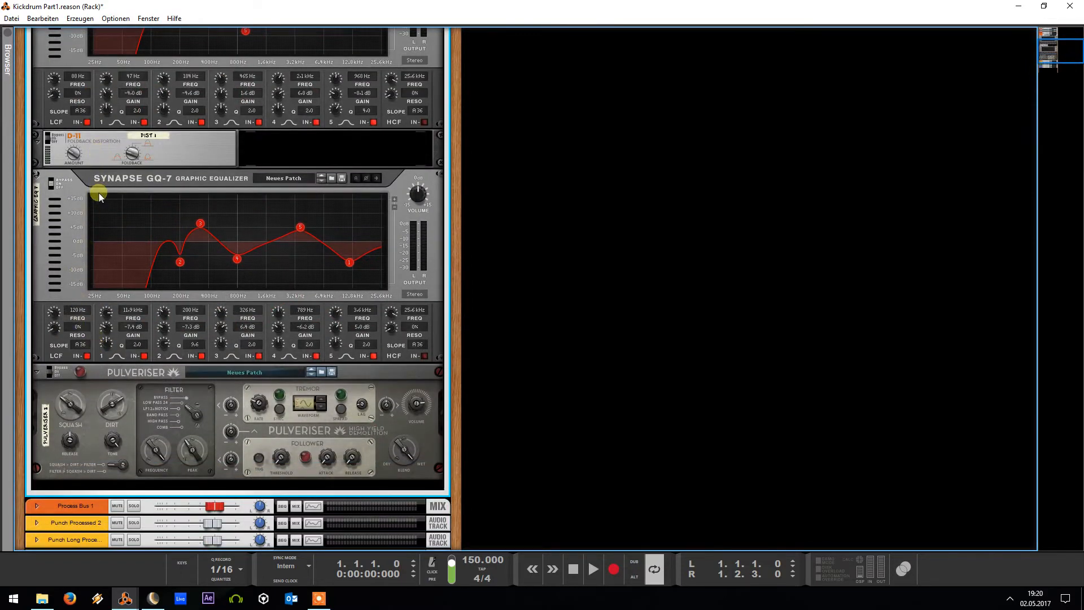
pyautogui.scroll(-3, 72, 238)
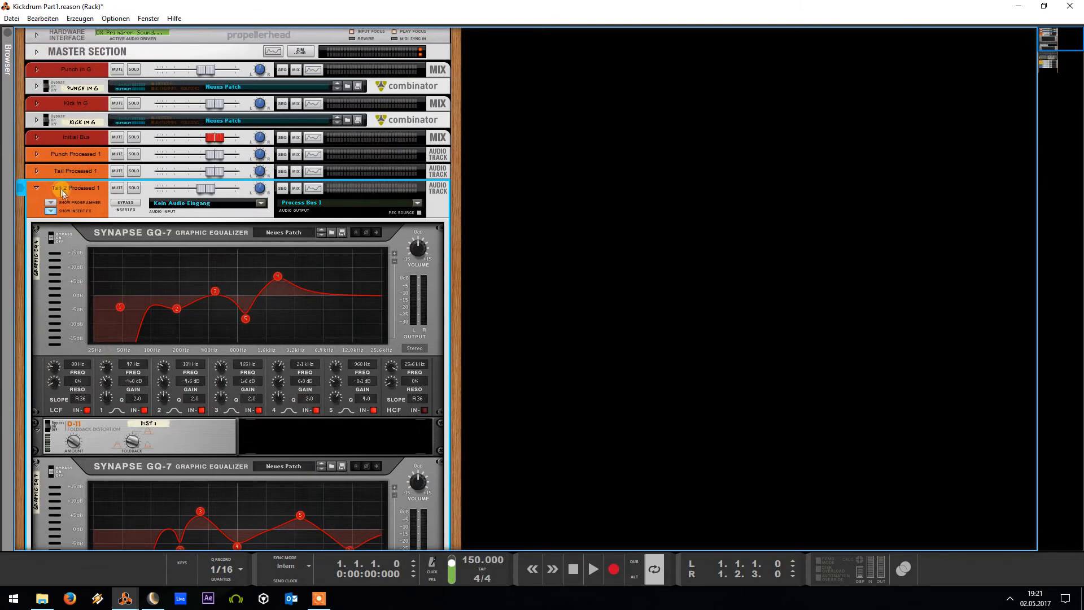
pyautogui.keyDown('alt'); pyautogui.click(35, 187); pyautogui.keyUp('alt')
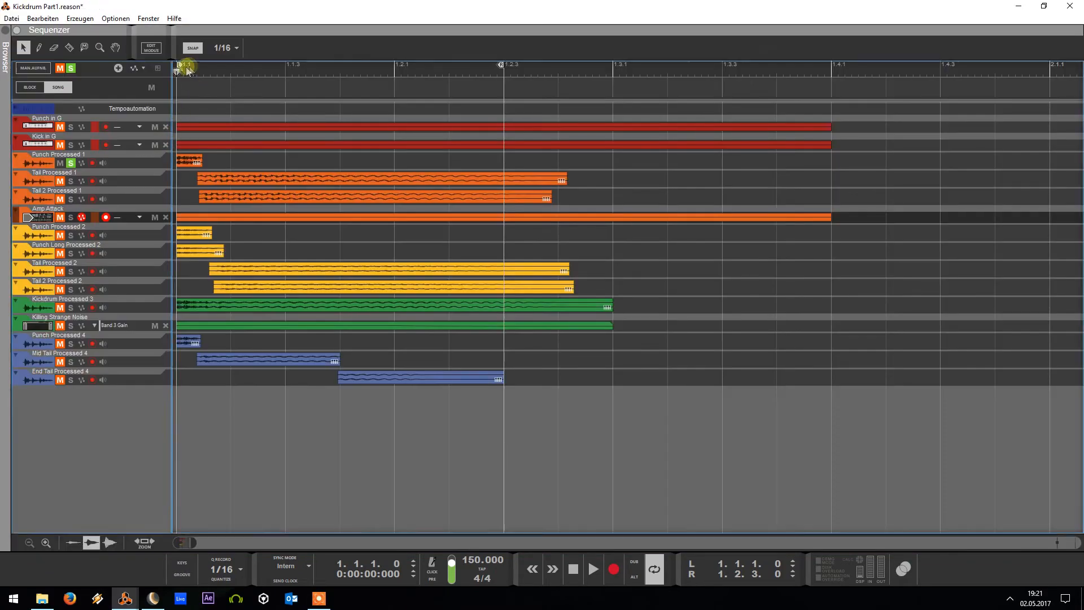
# Solo Tail Processed 1, Tail 2 Processed 1 and Amp Attack along with Punch Processed 1 in the sequencer and play them together
pyautogui.click(68, 180)
pyautogui.click(71, 217)
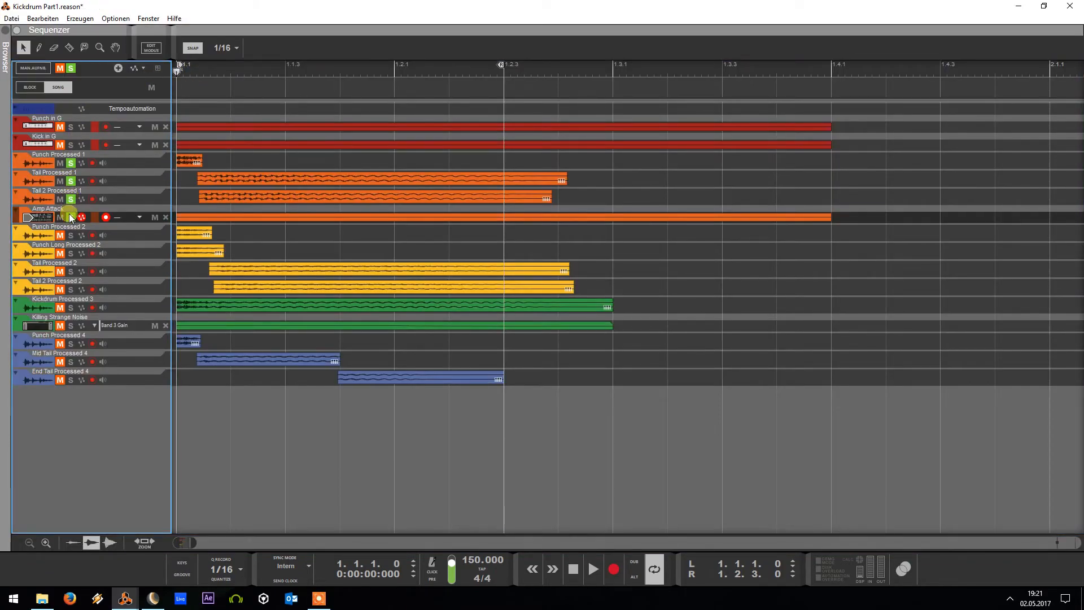
pyautogui.press('space')
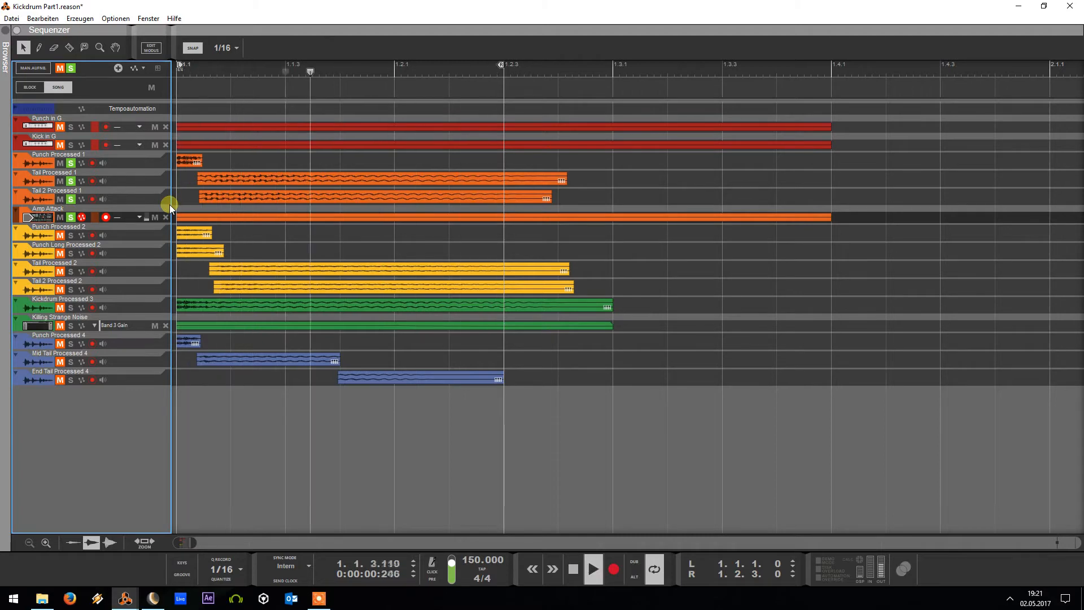
pyautogui.press('space')
# Expand Process Bus 1 in the rack, view the settings of its Amp Attack Thor synthesizer, and collapse Thor again
pyautogui.hotkey('alt', 'Tab')
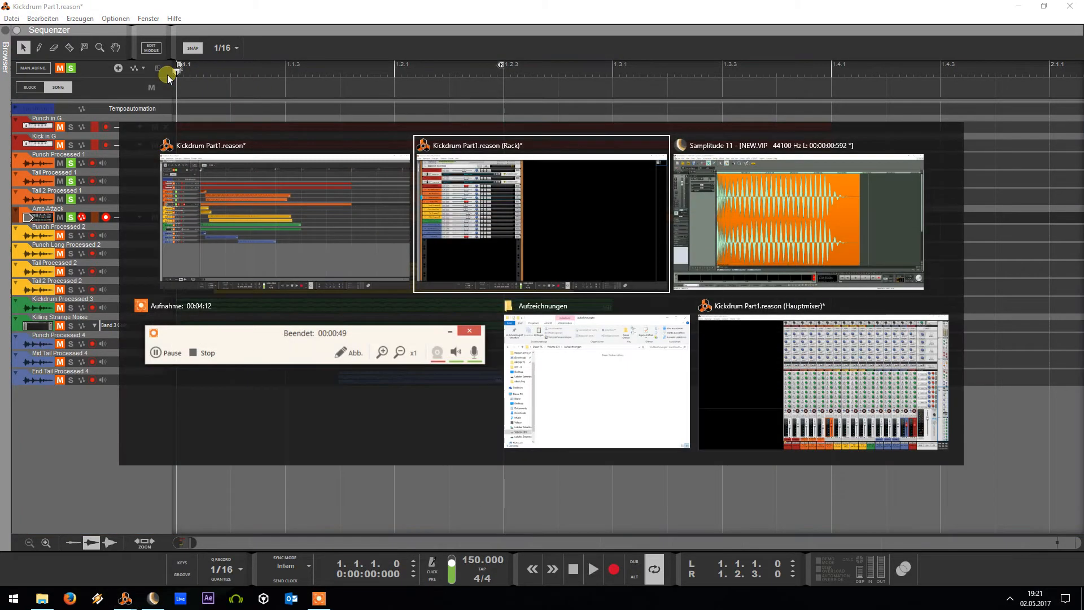
pyautogui.click(45, 208)
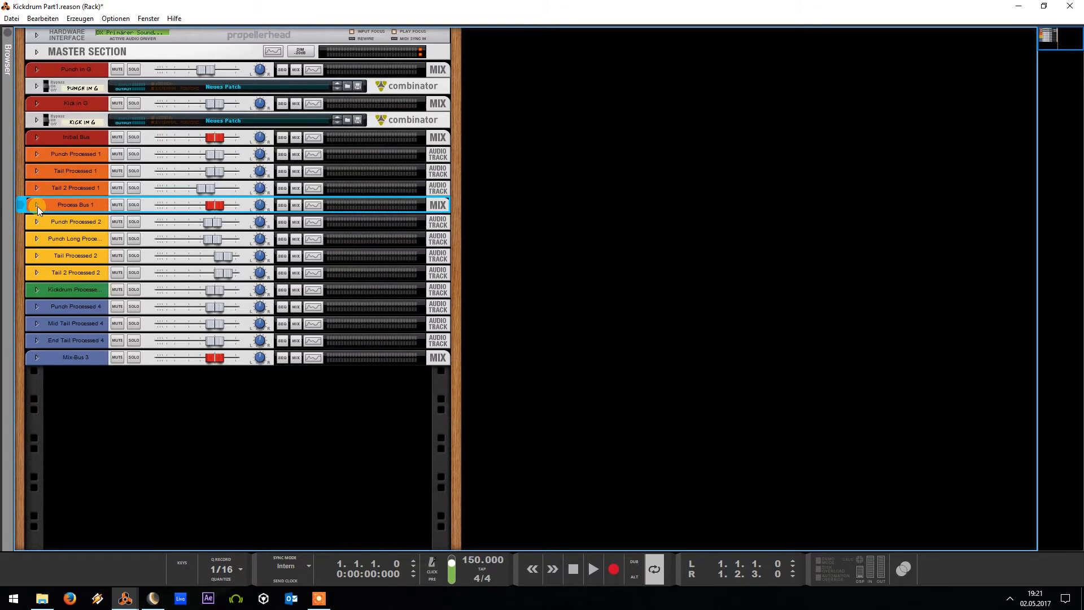
pyautogui.click(37, 205)
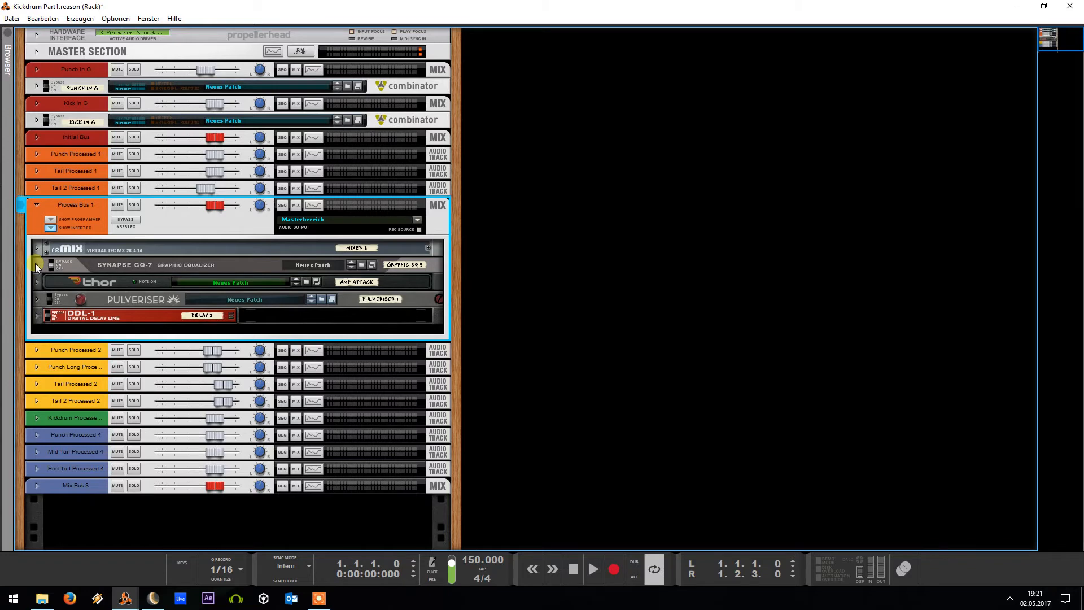
pyautogui.click(37, 281)
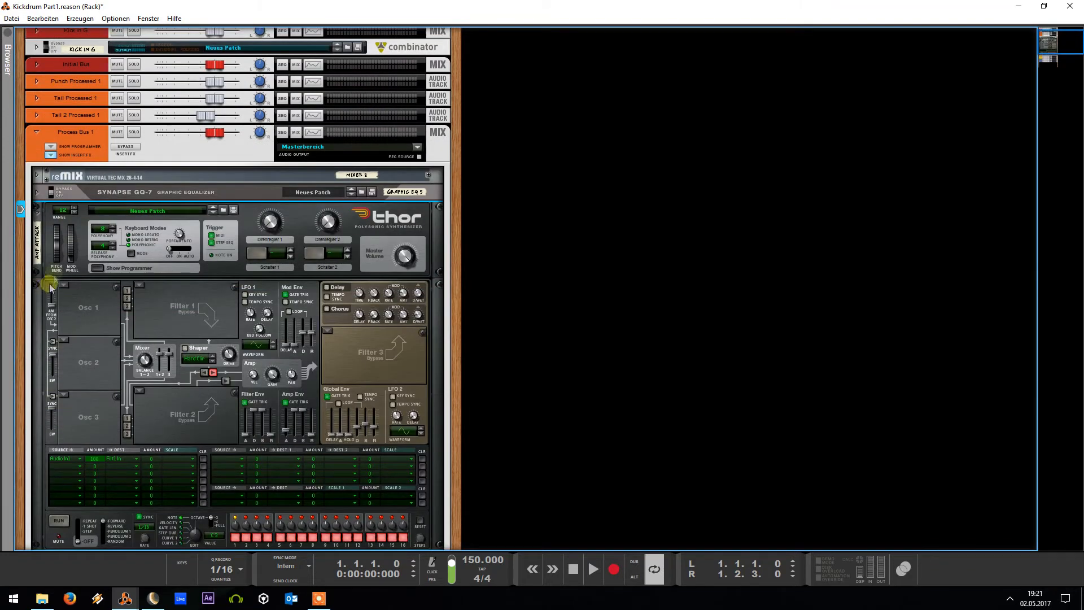
pyautogui.click(37, 210)
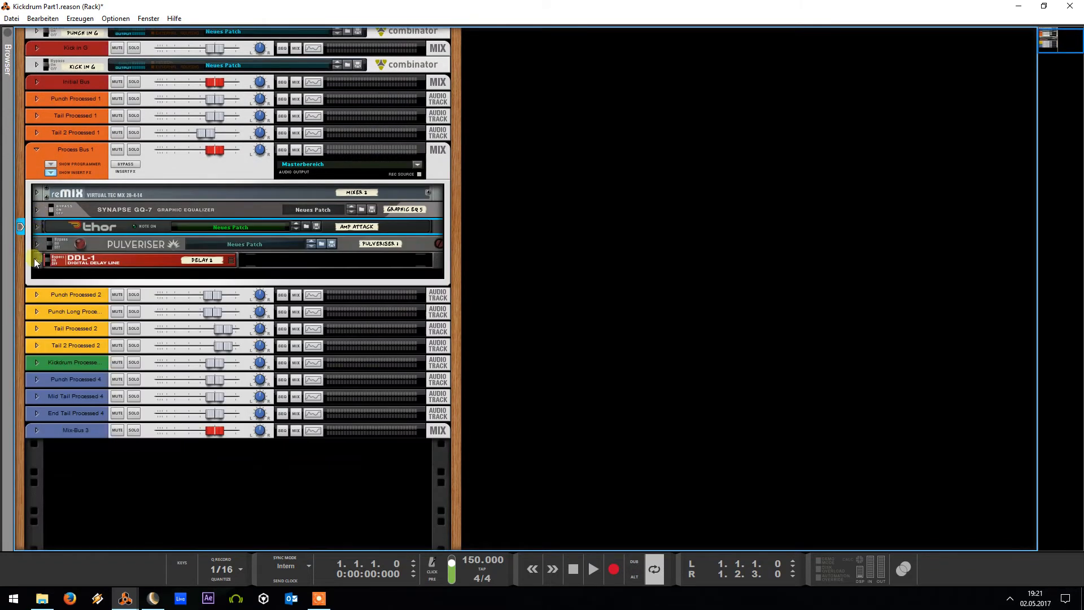
# Expand the DDL-1 delay in Process Bus 1 to view its settings, and collapse the delay and the bus
pyautogui.click(36, 260)
pyautogui.click(59, 244)
pyautogui.click(36, 194)
pyautogui.click(36, 195)
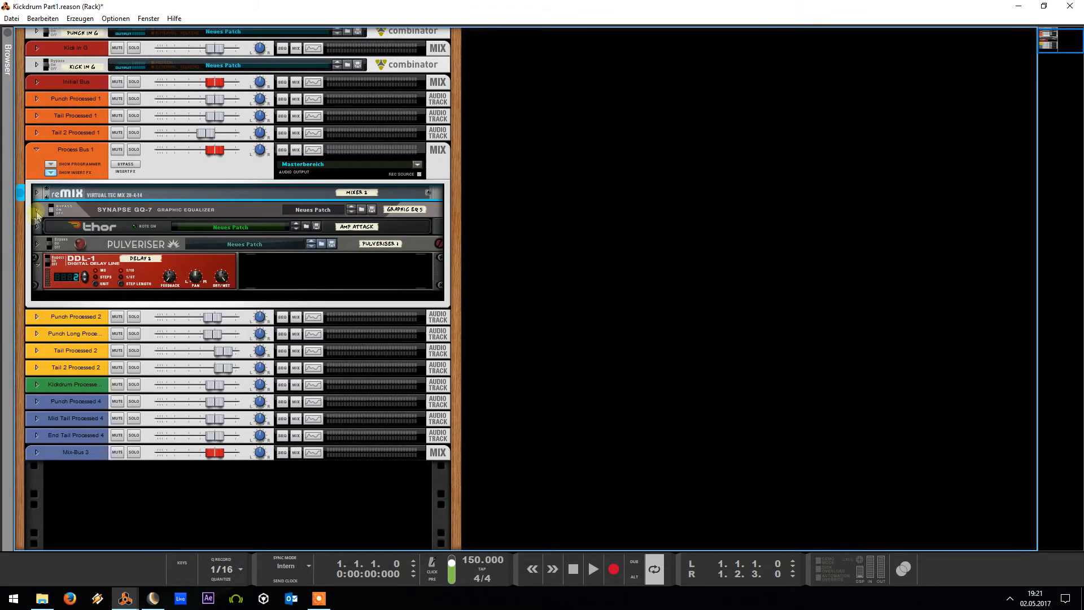
pyautogui.click(36, 261)
pyautogui.click(36, 149)
# Turn off solo on Amp Attack, Tail 2 Processed 1, Tail Processed 1 and Punch Processed 1 in the sequencer
pyautogui.hotkey('alt', 'Tab')
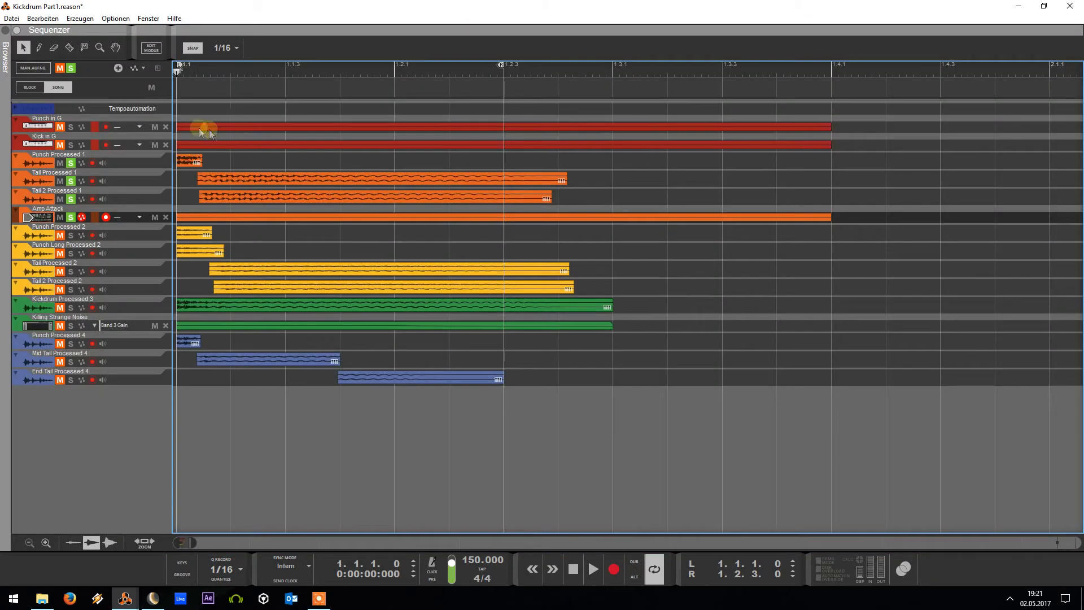
pyautogui.click(71, 217)
pyautogui.click(70, 199)
pyautogui.click(70, 180)
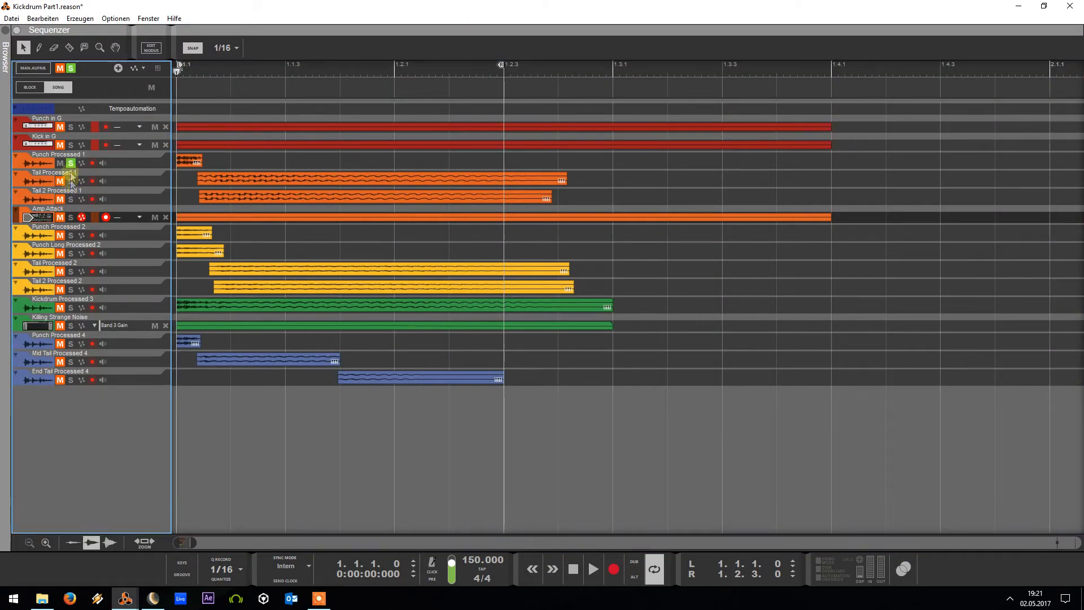
pyautogui.click(71, 163)
# Solo the Punch Processed 2, Punch Long Processed 2, Tail Processed 2 and Tail 2 Processed 2 tracks
pyautogui.click(70, 235)
pyautogui.click(71, 253)
pyautogui.click(71, 271)
pyautogui.click(71, 289)
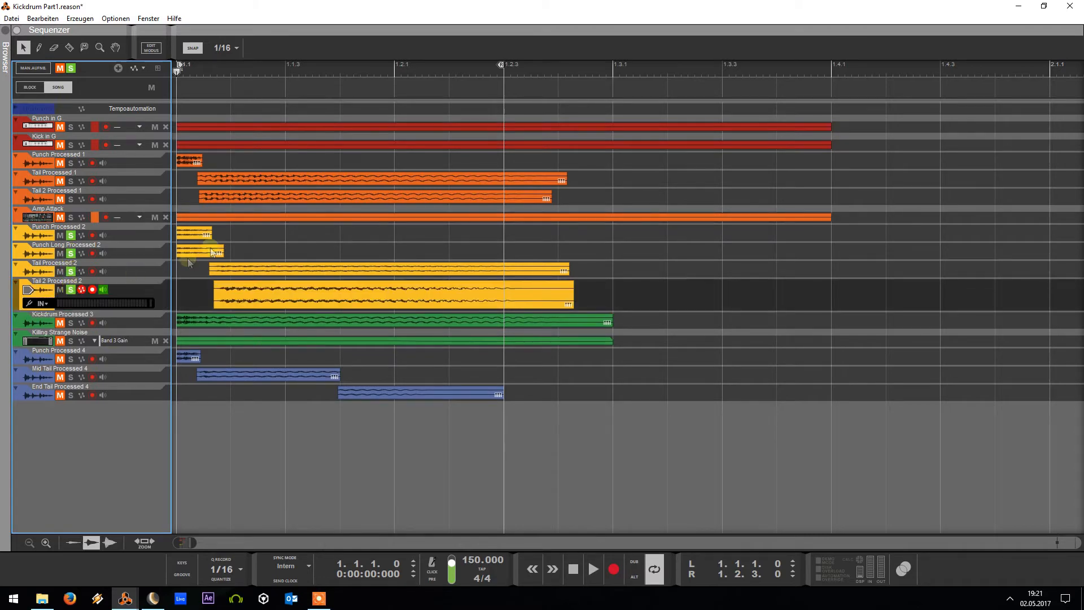
# Point out the clips on the soloed Punch and Tail Processed 2 tracks and play them together
pyautogui.moveTo(235, 231); pyautogui.dragTo(182, 259)
pyautogui.click(223, 231)
pyautogui.click(198, 233)
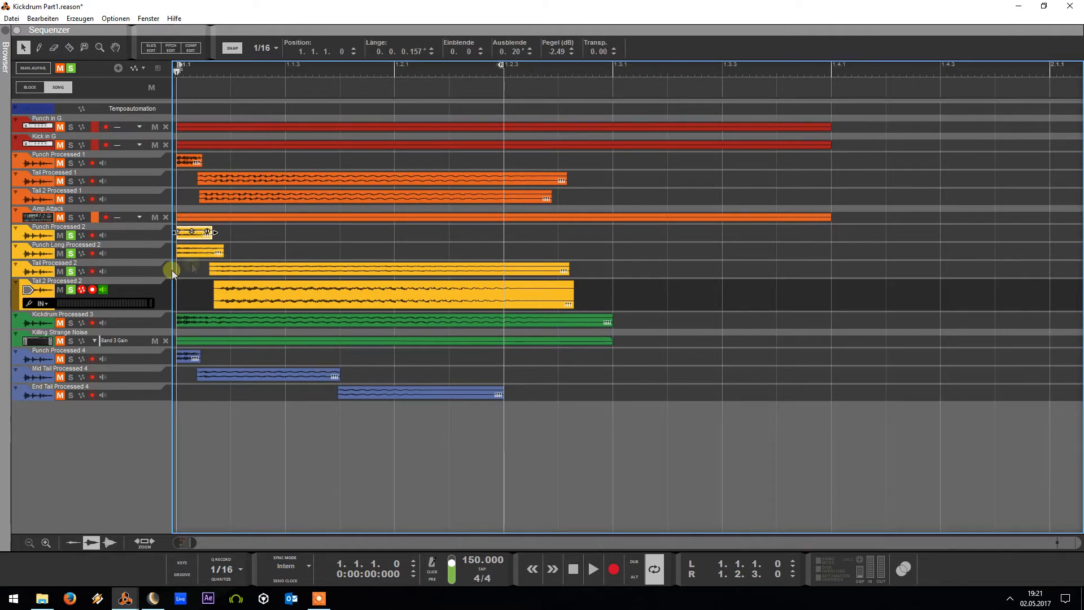
pyautogui.click(280, 270)
pyautogui.click(262, 292)
pyautogui.click(249, 249)
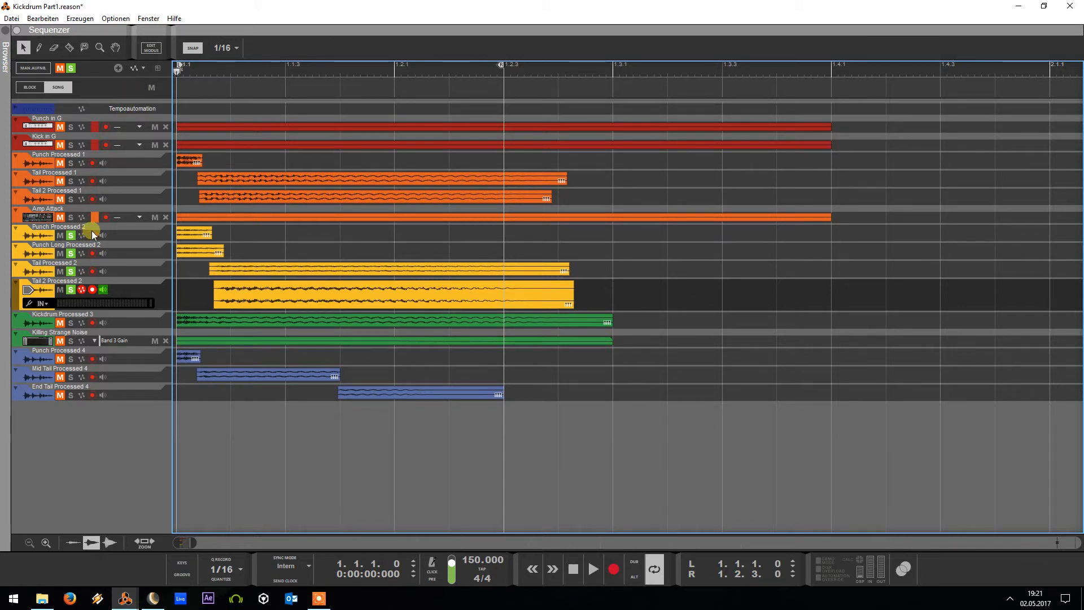
pyautogui.press('space')
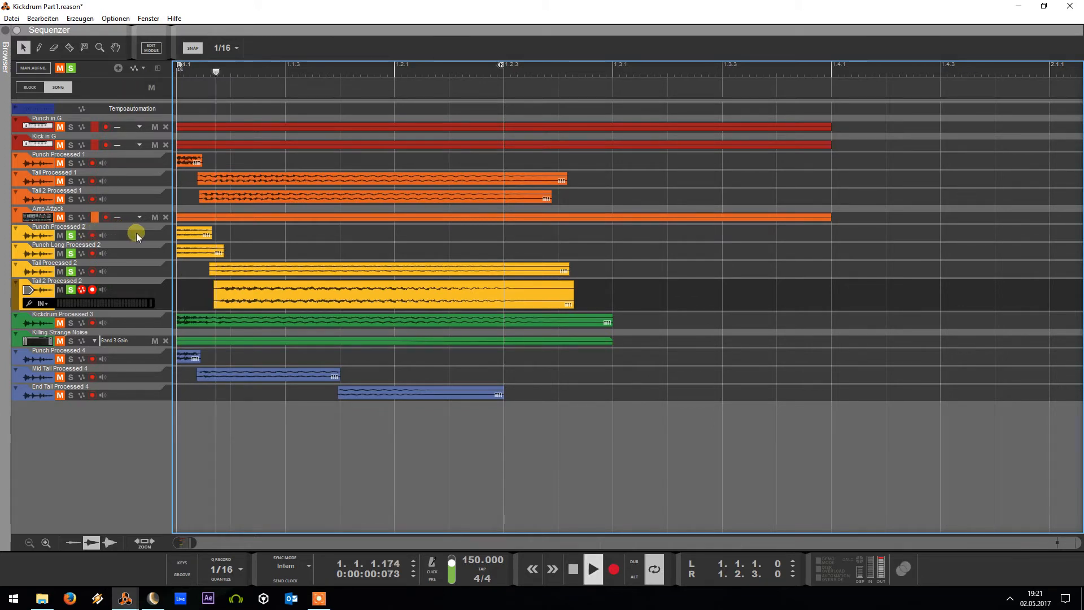
pyautogui.press('space')
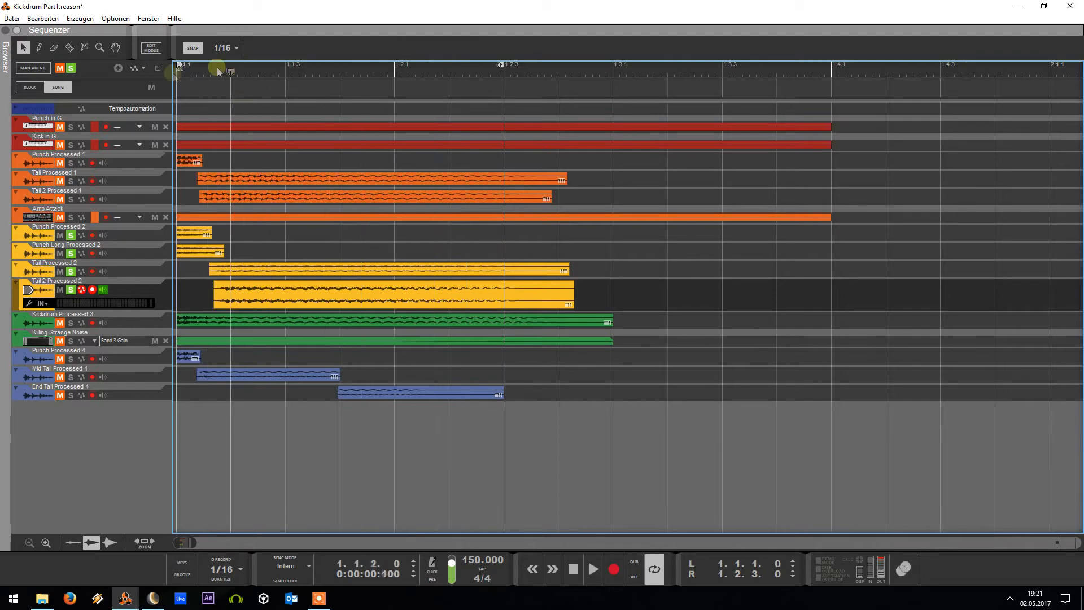
# Expand Punch Processed 2 in the rack together with its MClass Compressor and GQ-7 equalizer to show their settings
pyautogui.hotkey('alt', 'Tab')
pyautogui.click(36, 222)
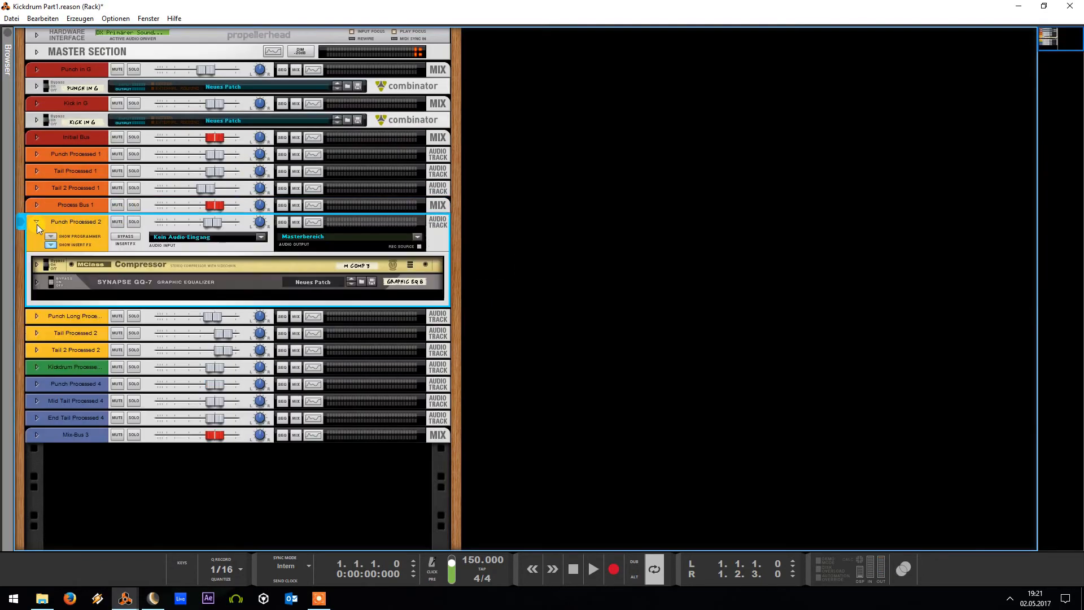
pyautogui.click(35, 266)
pyautogui.scroll(-1, 40, 256)
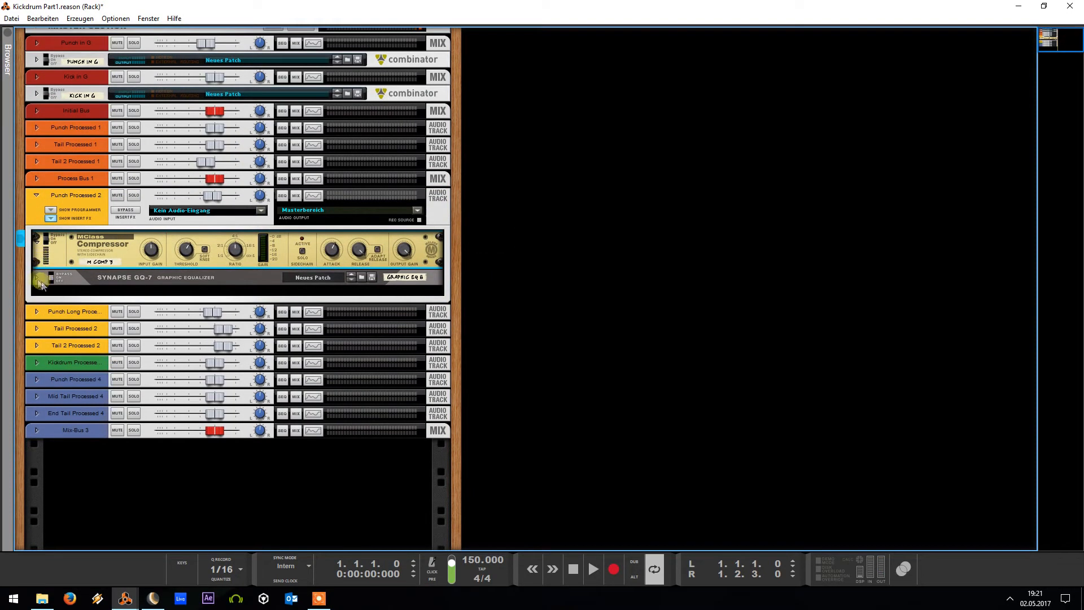
pyautogui.click(36, 277)
# Expand Punch Long Processed 2 with its MClass Compressor and GQ-7 equalizer, and collapse both Punch Processed 2 tracks after viewing the settings
pyautogui.click(36, 389)
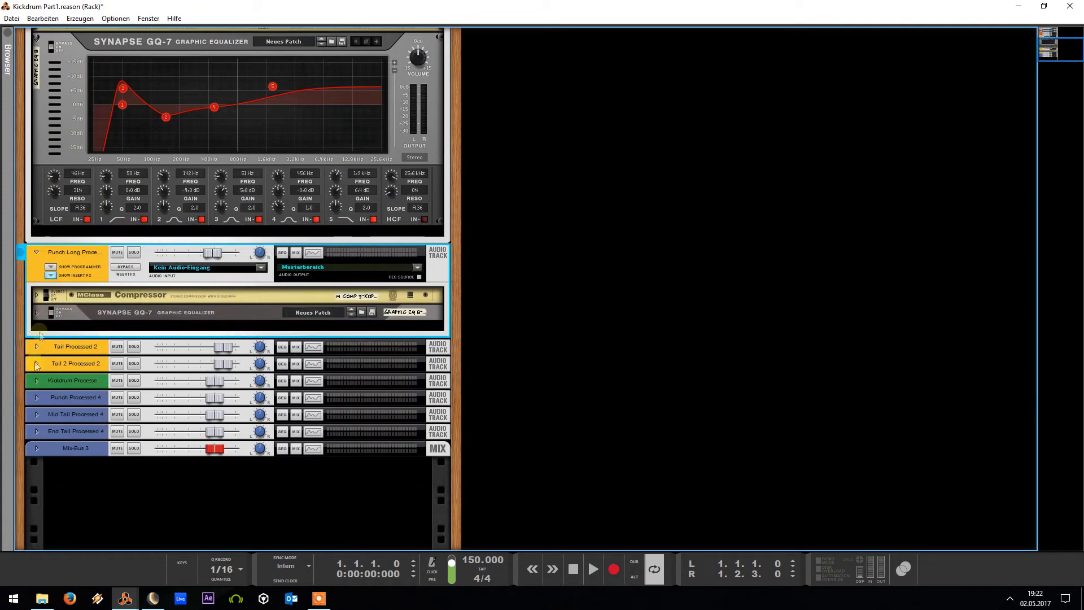
pyautogui.click(36, 295)
pyautogui.click(39, 336)
pyautogui.click(38, 337)
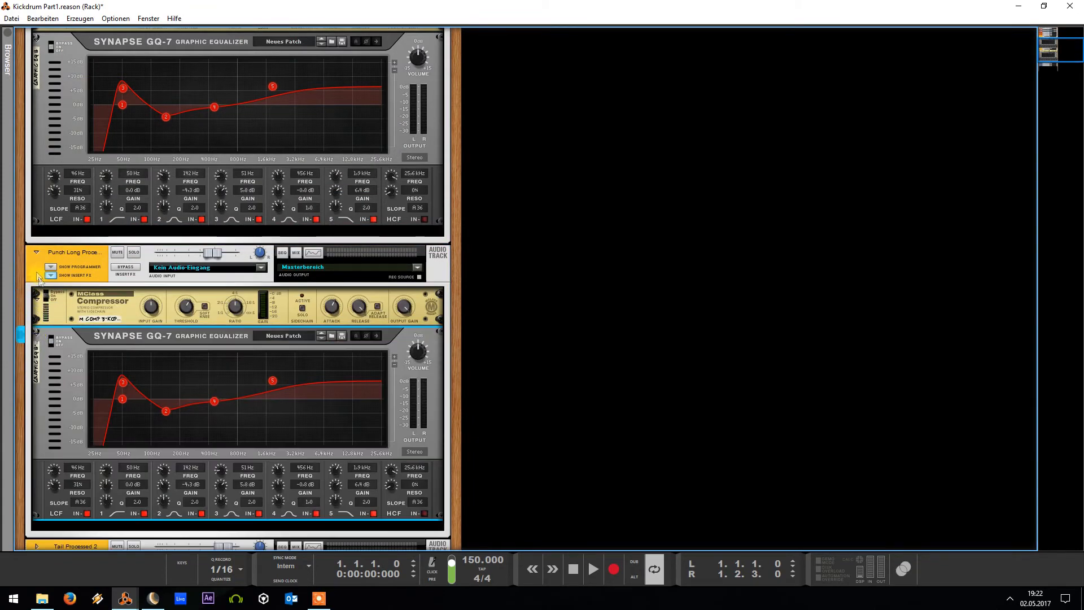
pyautogui.click(36, 252)
pyautogui.click(36, 186)
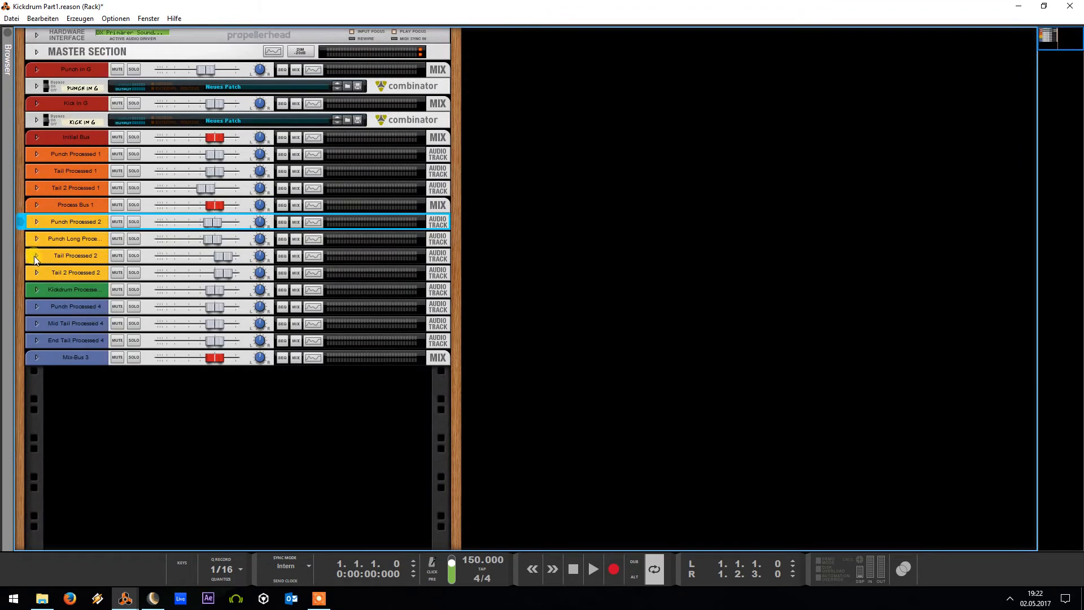
# Expand Tail Processed 2 and its GQ-7 equalizer to view the curve, and collapse the track again
pyautogui.click(35, 256)
pyautogui.click(38, 300)
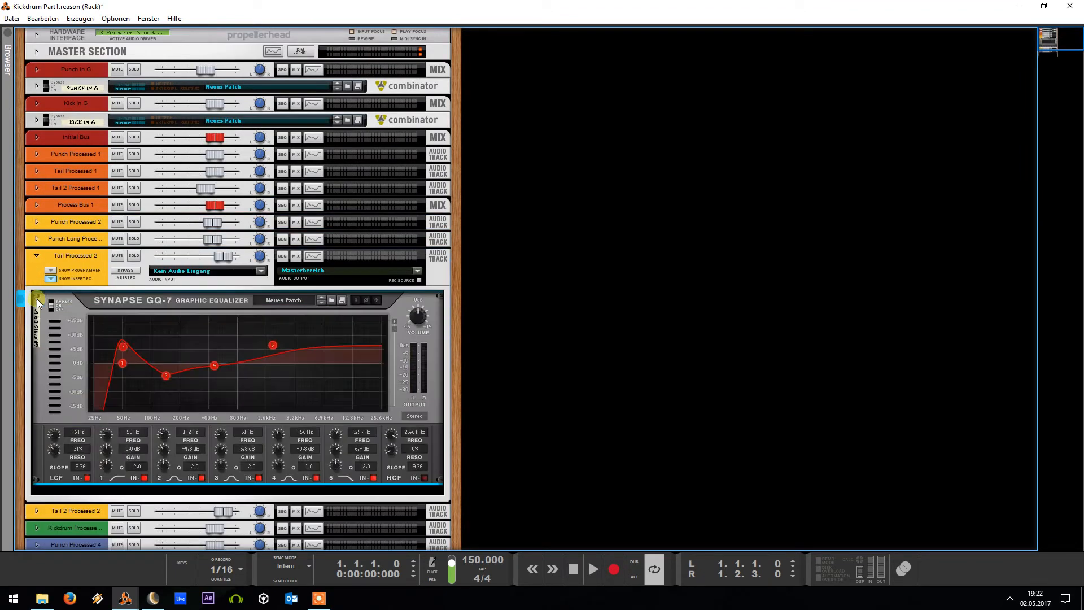
pyautogui.click(36, 256)
# Expand Tail 2 Processed 2 with its GQ-7 equalizers, Pulveriser and D-11 distortion to view their settings, and collapse the track again
pyautogui.click(36, 273)
pyautogui.click(36, 273)
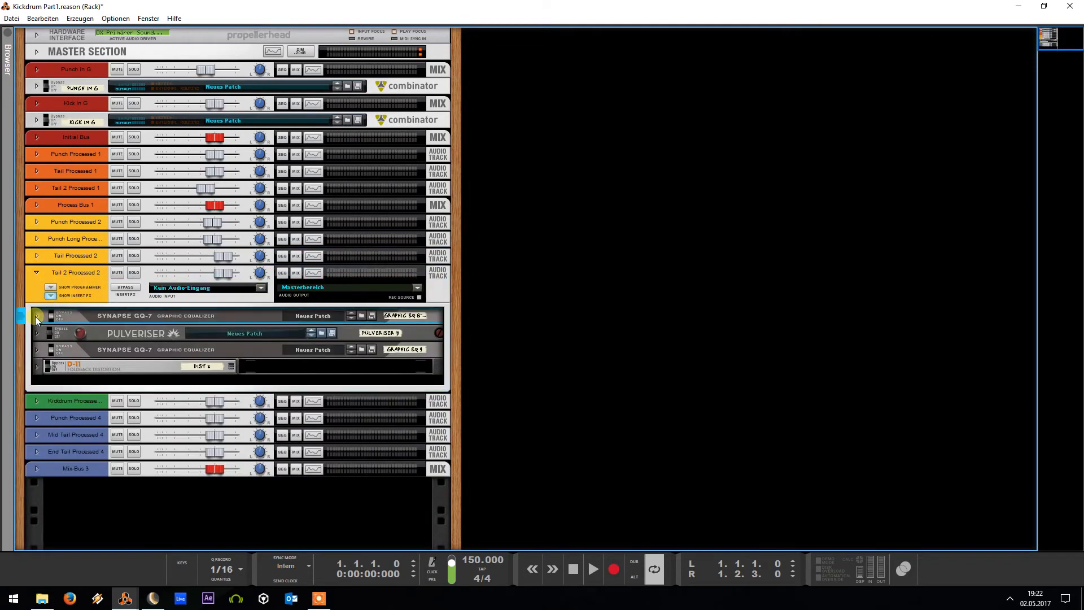
pyautogui.click(35, 316)
pyautogui.click(35, 375)
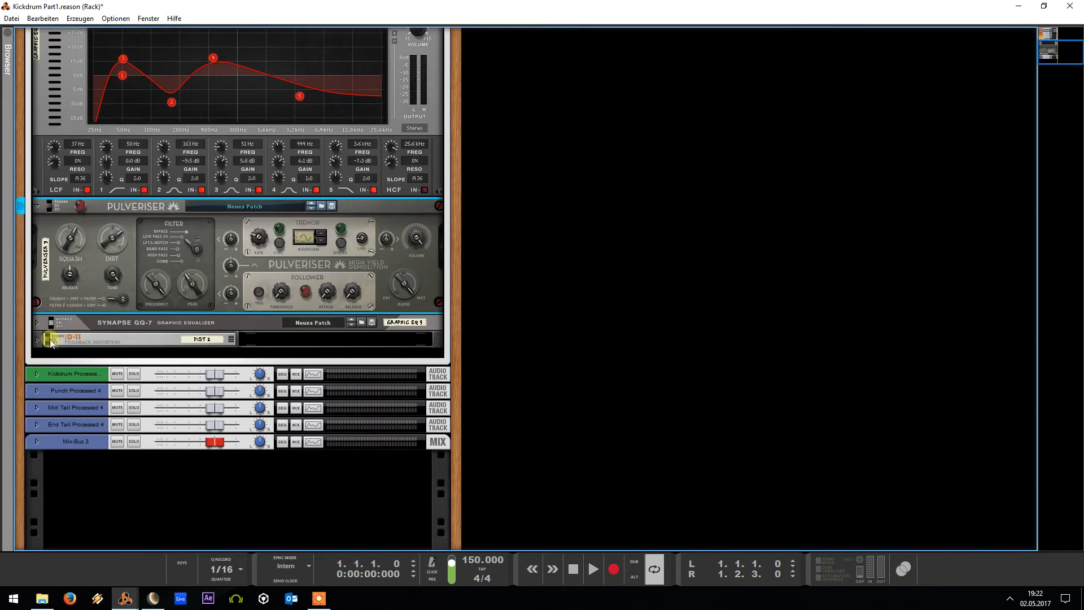
pyautogui.click(35, 325)
pyautogui.click(35, 414)
pyautogui.scroll(5, 53, 367)
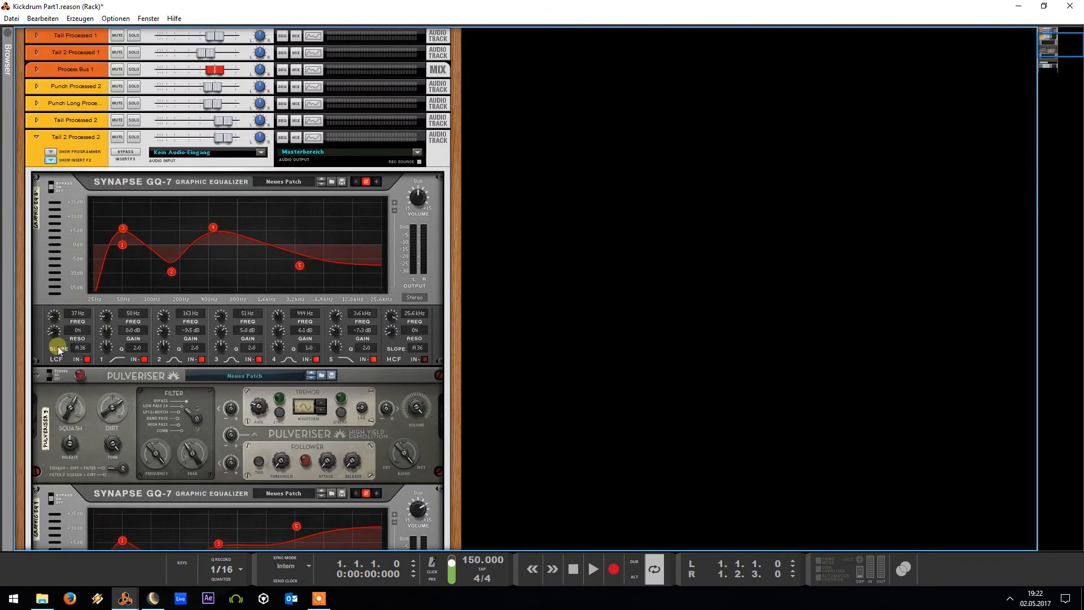
pyautogui.click(38, 140)
# Return to the sequencer and turn off solo on Tail 2, Tail, Punch Long and Punch Processed 2
pyautogui.hotkey('alt', 'Tab')
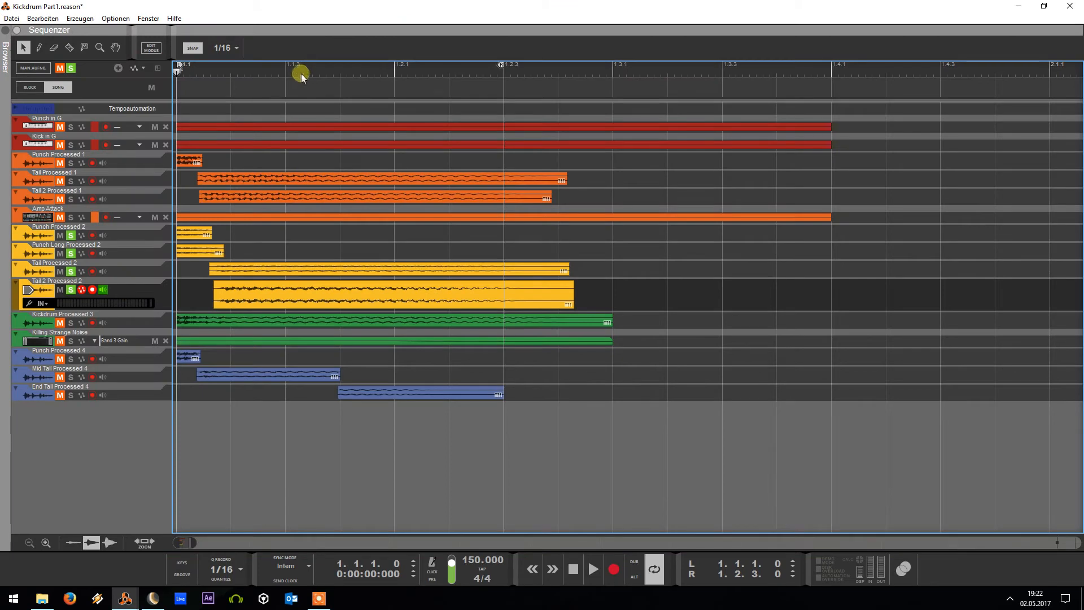
pyautogui.click(70, 291)
pyautogui.click(70, 272)
pyautogui.click(70, 254)
pyautogui.click(71, 235)
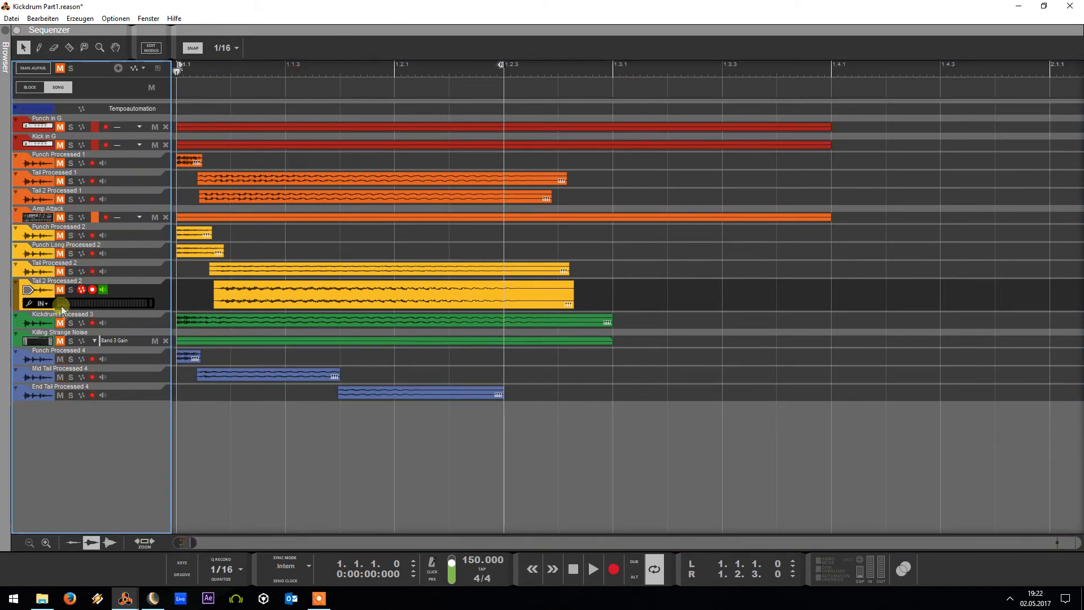
# Expand Kickdrum Processed 3 in the rack and examine the curve and band settings of its GQ-7 equalizer
pyautogui.hotkey('alt', 'Tab')
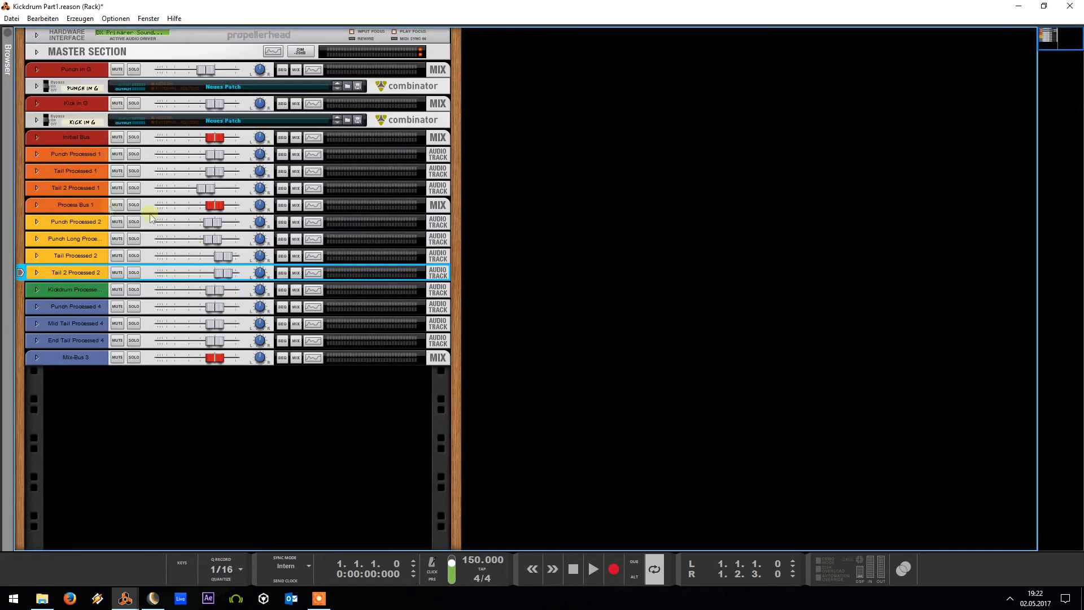
pyautogui.click(36, 289)
pyautogui.click(35, 330)
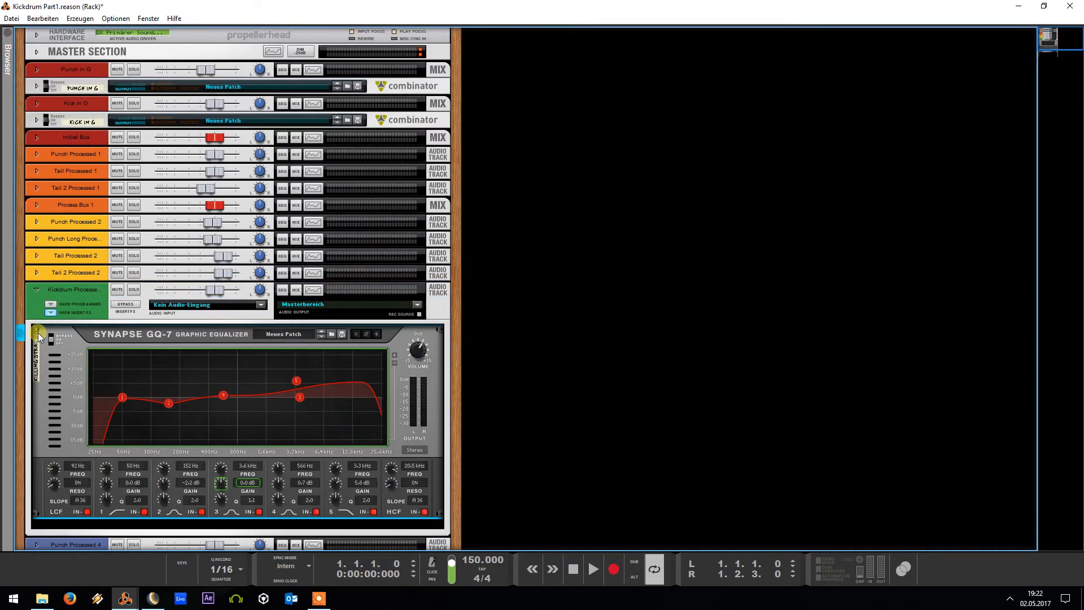
pyautogui.scroll(-3, 167, 387)
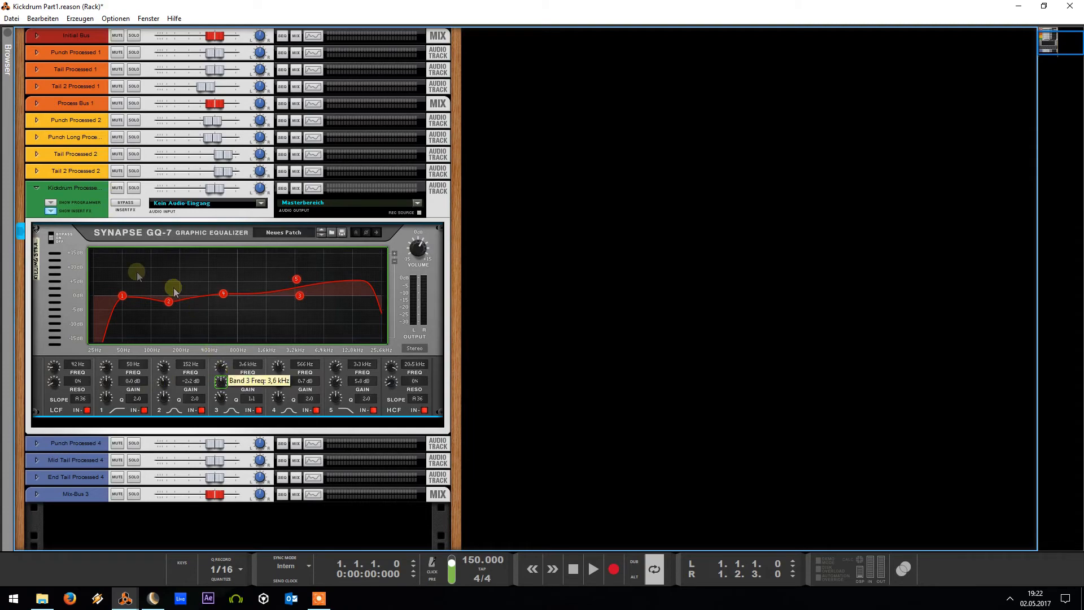
# In the sequencer, extend the loop end to 1.3.1 and play the soloed Kickdrum Processed 3 with Killing Strange Noise
pyautogui.press('F7')
pyautogui.moveTo(500, 64); pyautogui.dragTo(612, 64)
pyautogui.press('space')
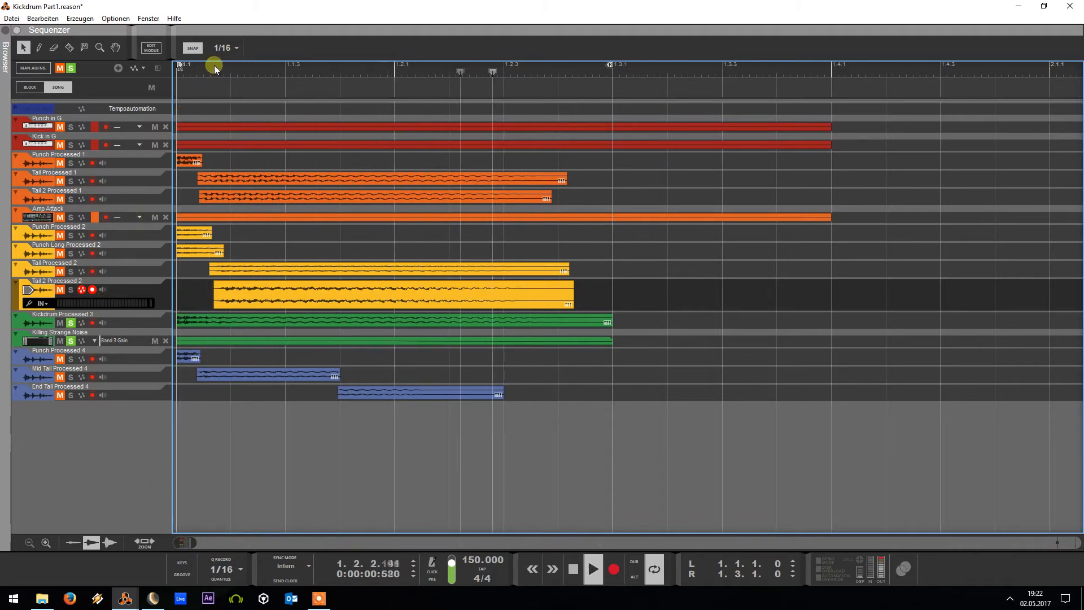
pyautogui.press('space')
# Switch the solo from Kickdrum Processed 3 to the Punch, Mid Tail and End Tail Processed 4 tracks
pyautogui.click(70, 323)
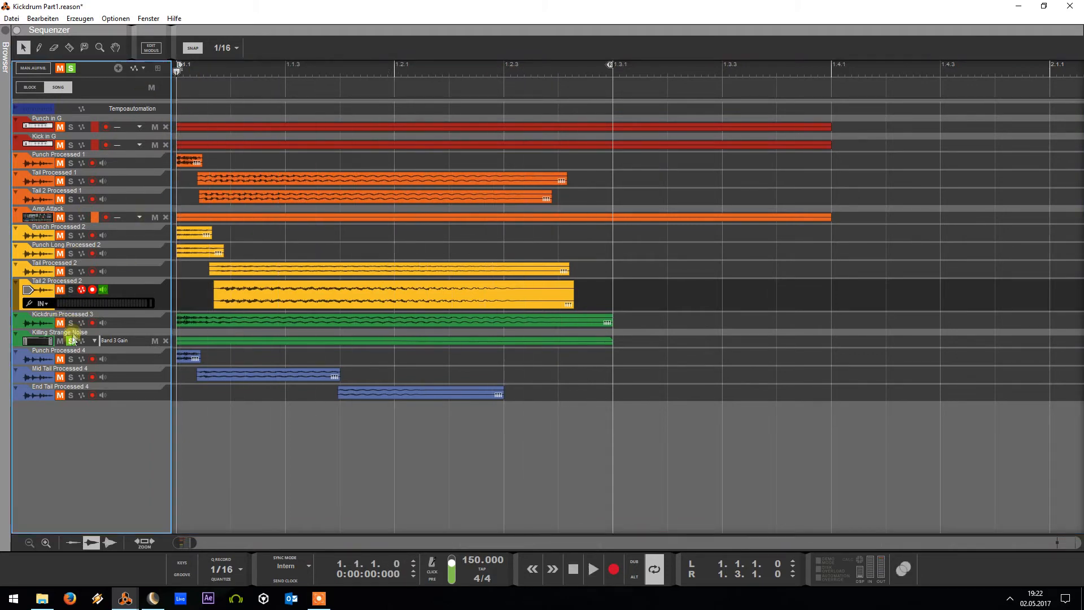
pyautogui.click(70, 358)
pyautogui.click(70, 377)
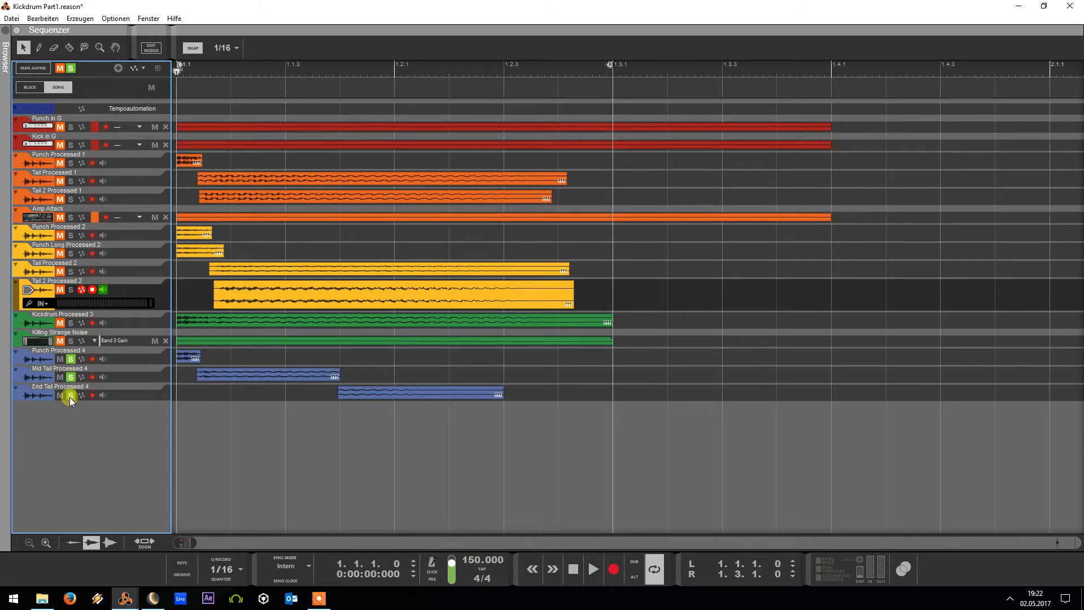
pyautogui.moveTo(244, 72); pyautogui.dragTo(130, 72)
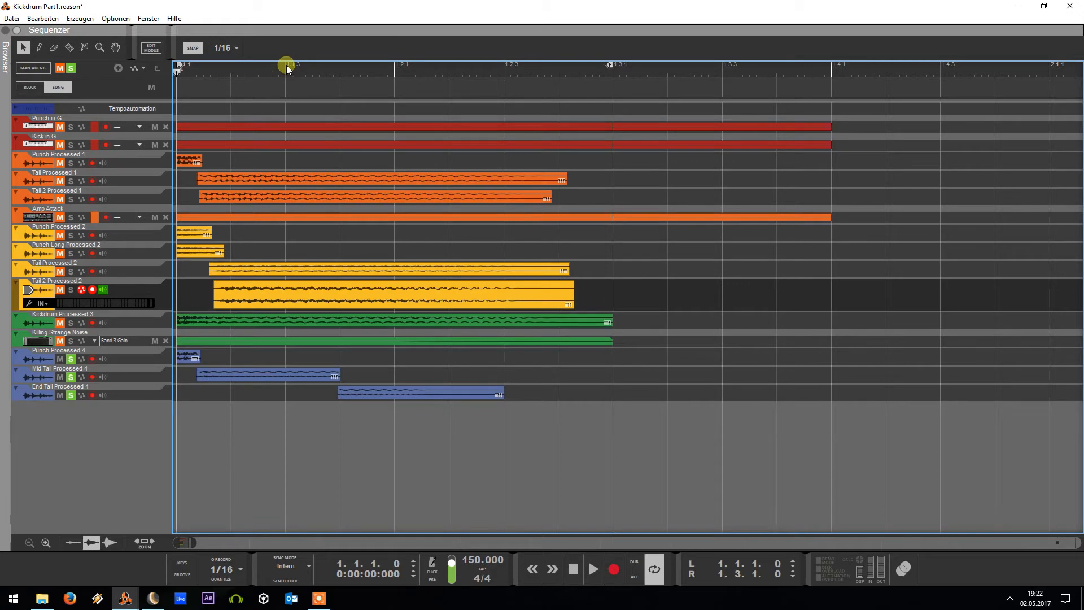
# Shorten the loop to the end of the End Tail Processed 4 clip and play the soloed Processed 4 tracks from the start
pyautogui.keyDown('alt'); pyautogui.click(501, 65); pyautogui.keyUp('alt')
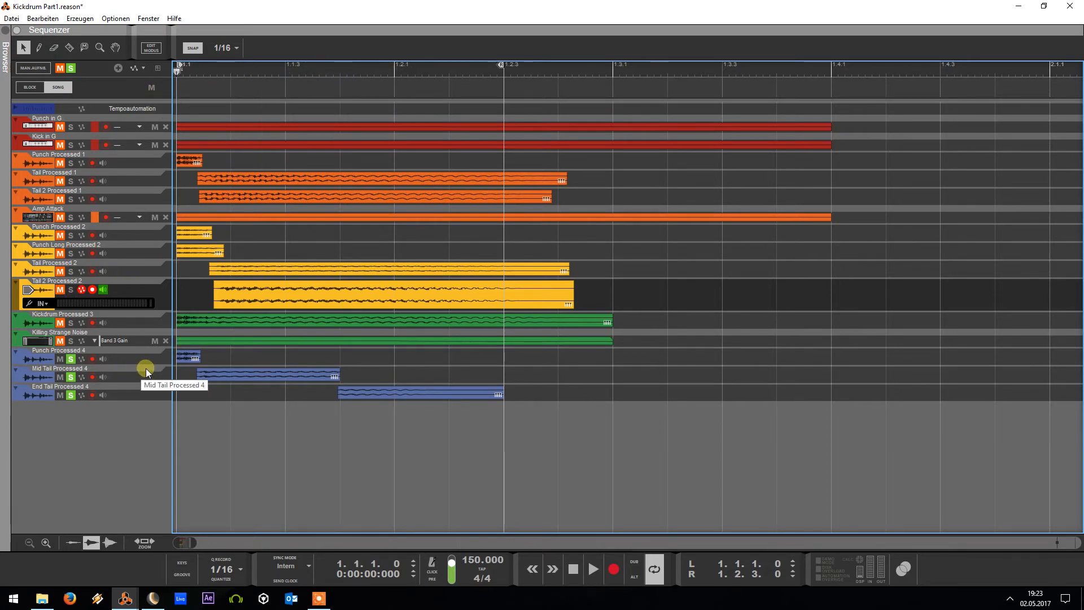
pyautogui.press('space')
pyautogui.press('space')
pyautogui.moveTo(267, 73); pyautogui.dragTo(167, 76)
# In the rack, fold Kickdrum Processed 3's equalizer and expand the three Processed 4 tracks and Mix-Bus 3 to show their inserts
pyautogui.hotkey('alt', 'Tab')
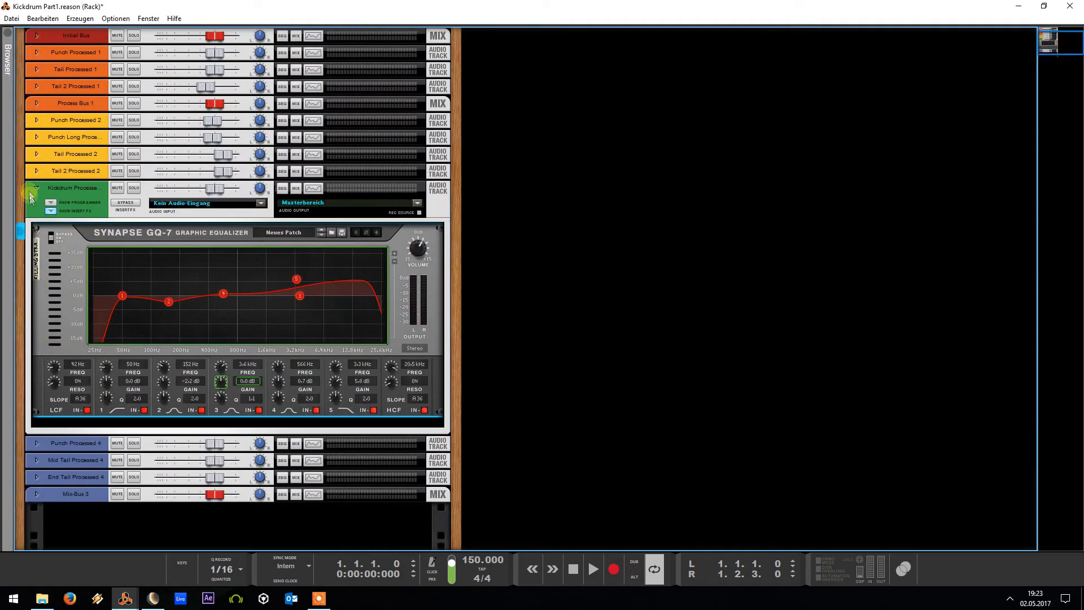
pyautogui.click(36, 231)
pyautogui.click(36, 368)
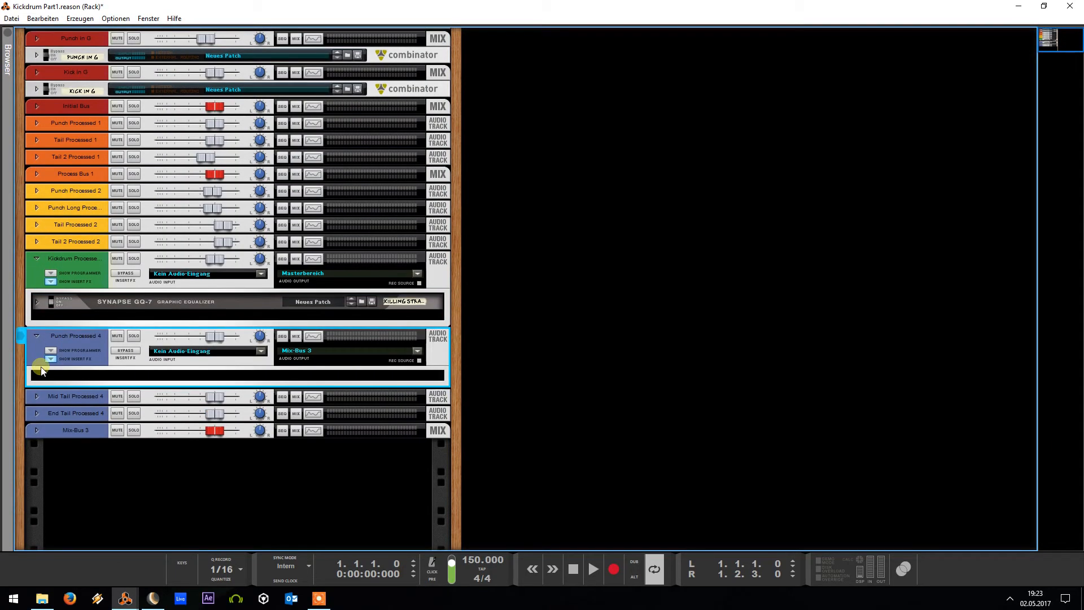
pyautogui.click(37, 396)
pyautogui.click(39, 396)
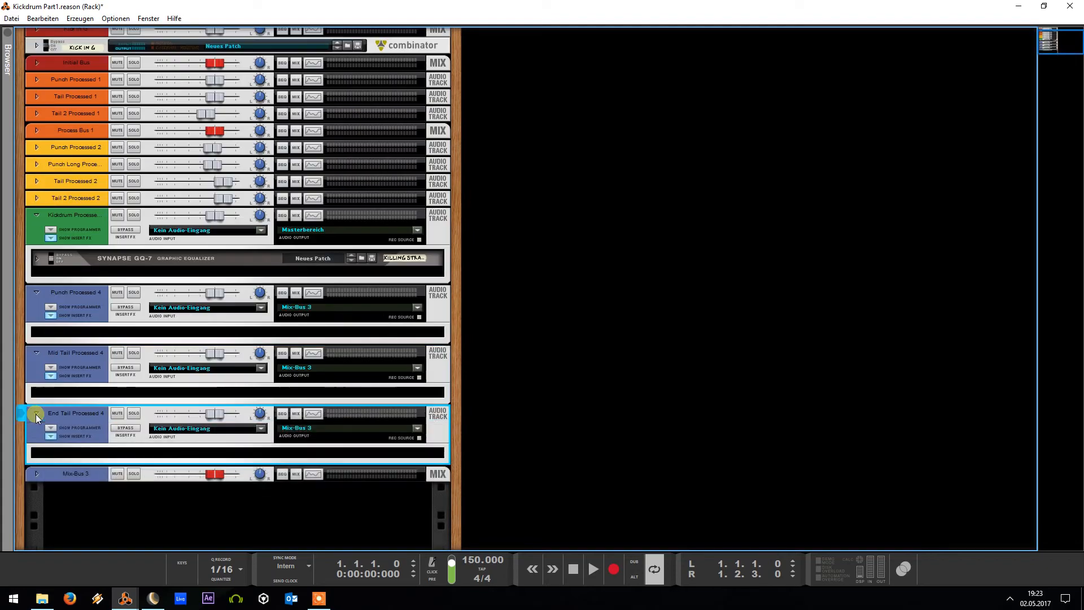
pyautogui.click(38, 429)
pyautogui.click(35, 475)
# View Mix-Bus 3's Red Rock Sound bass enhancer, GQ-7 equalizer and MClass Maximizer settings, and collapse the bus again
pyautogui.scroll(-3, 45, 435)
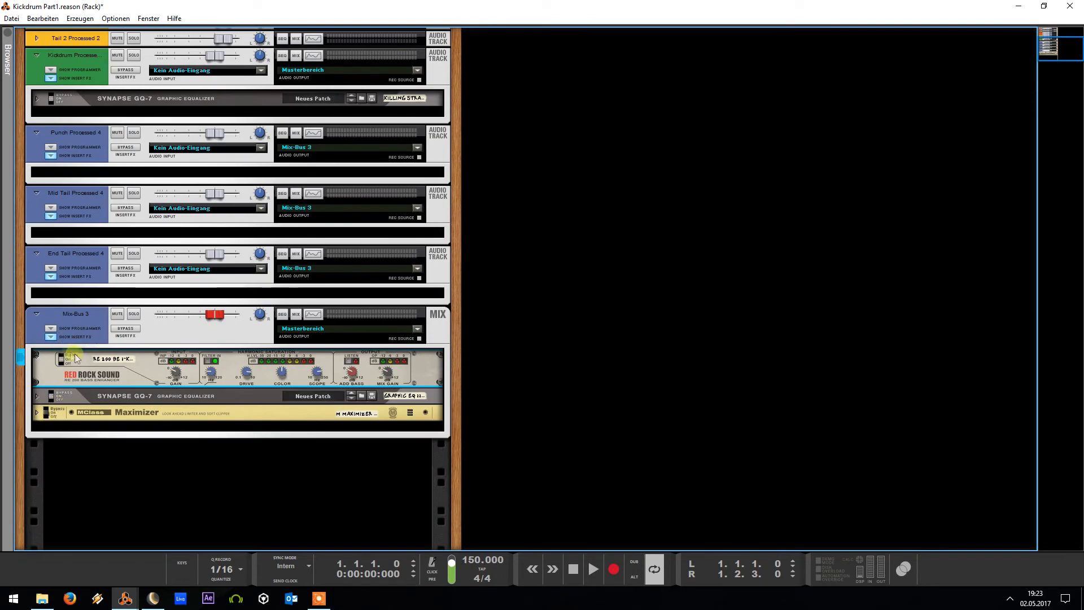
pyautogui.click(35, 396)
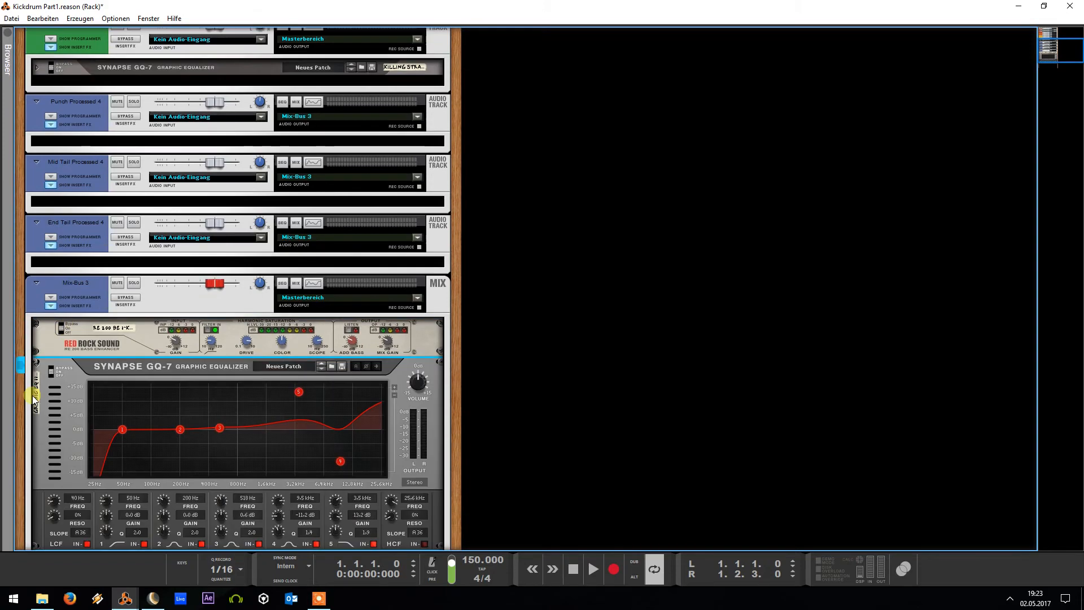
pyautogui.click(38, 430)
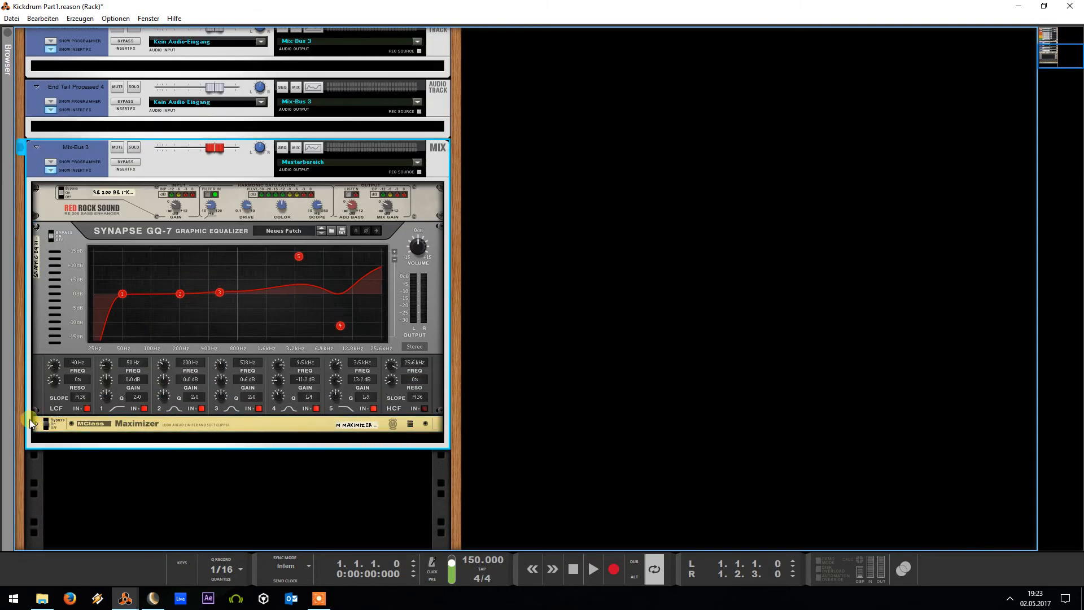
pyautogui.click(36, 424)
pyautogui.scroll(4, 46, 377)
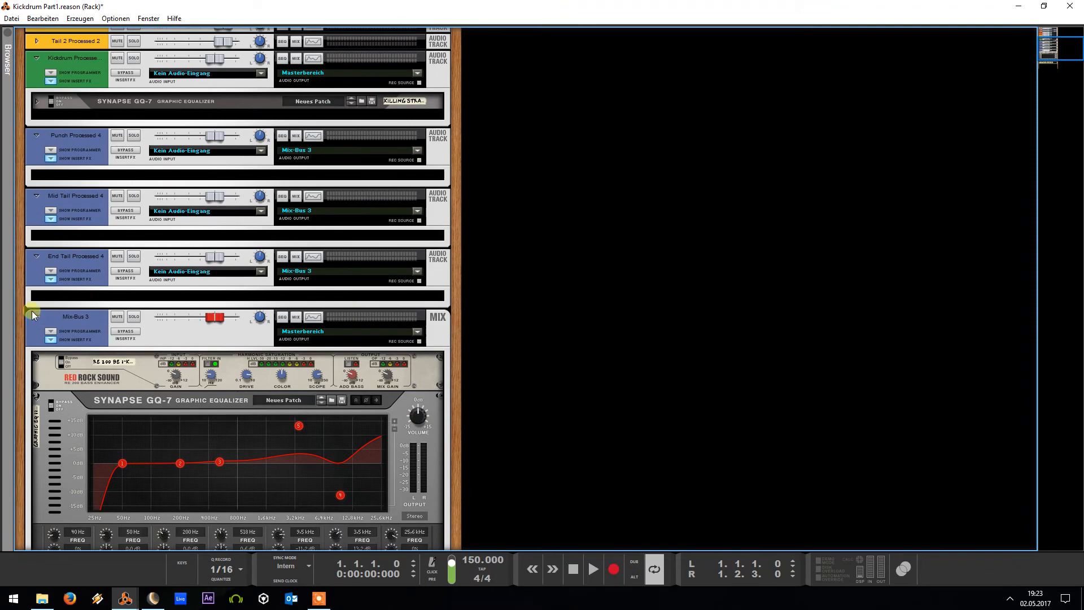
pyautogui.click(35, 317)
# Open the recent song Kickdrum Part2.reason, dismiss the dialog and hide the browser beside its sequencer
pyautogui.rightClick(125, 598)
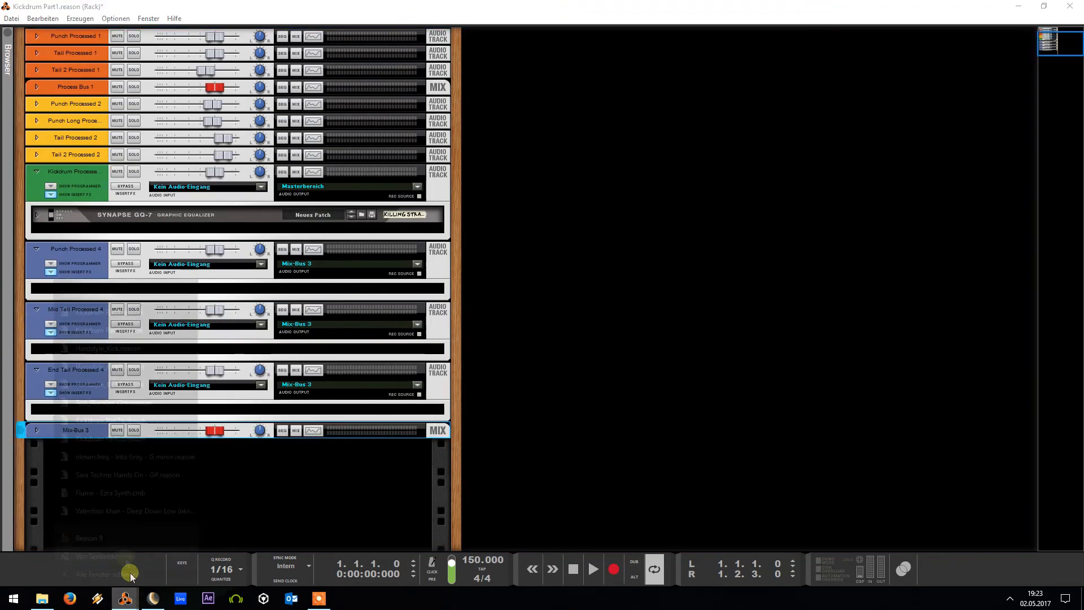
pyautogui.click(106, 329)
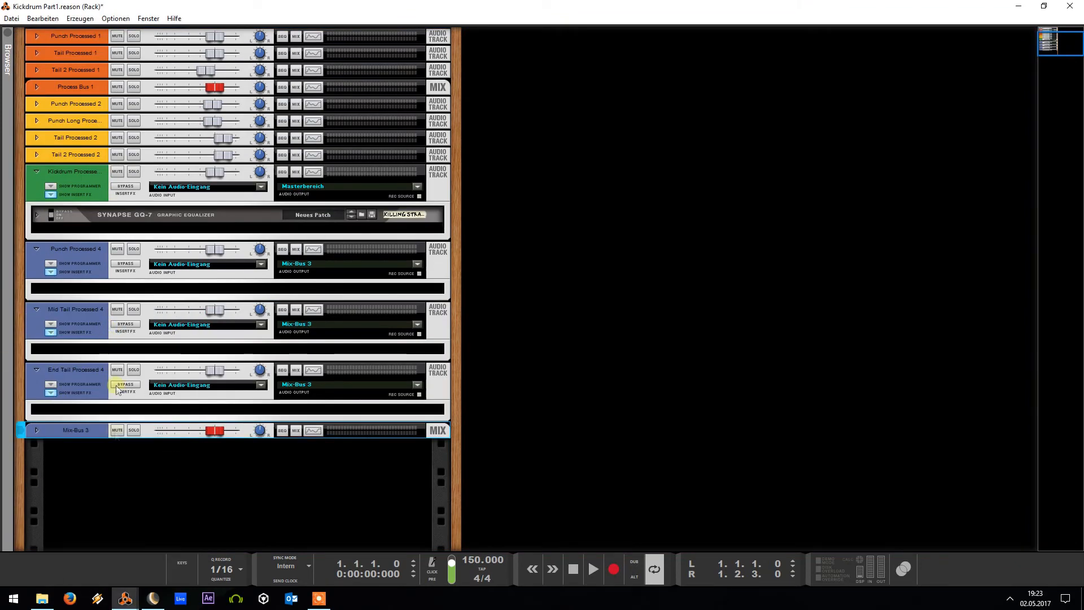
pyautogui.moveTo(125, 599)
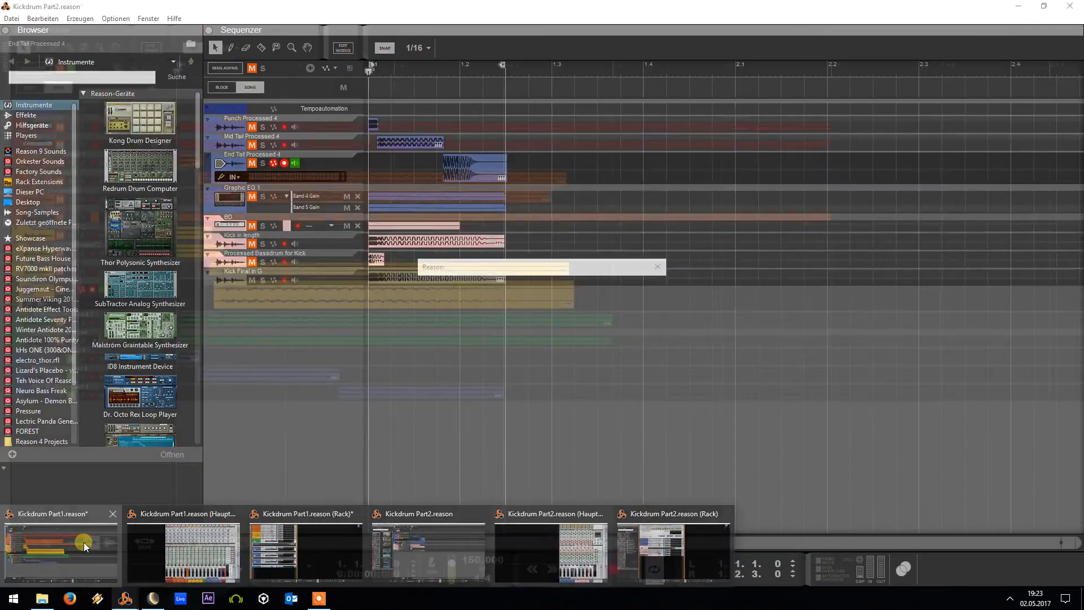
pyautogui.click(83, 542)
pyautogui.click(531, 312)
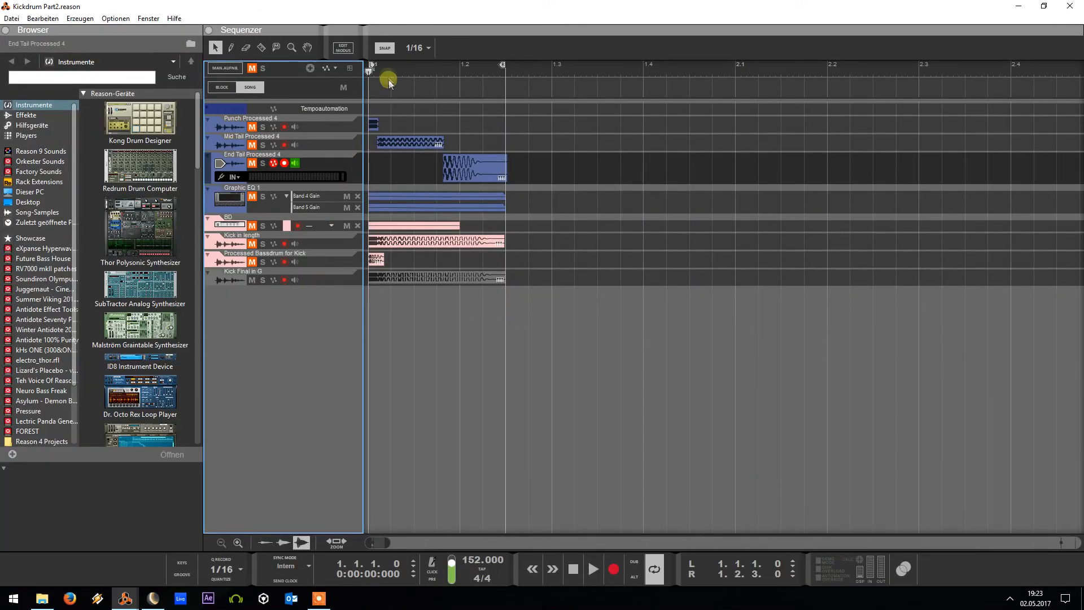
pyautogui.click(6, 30)
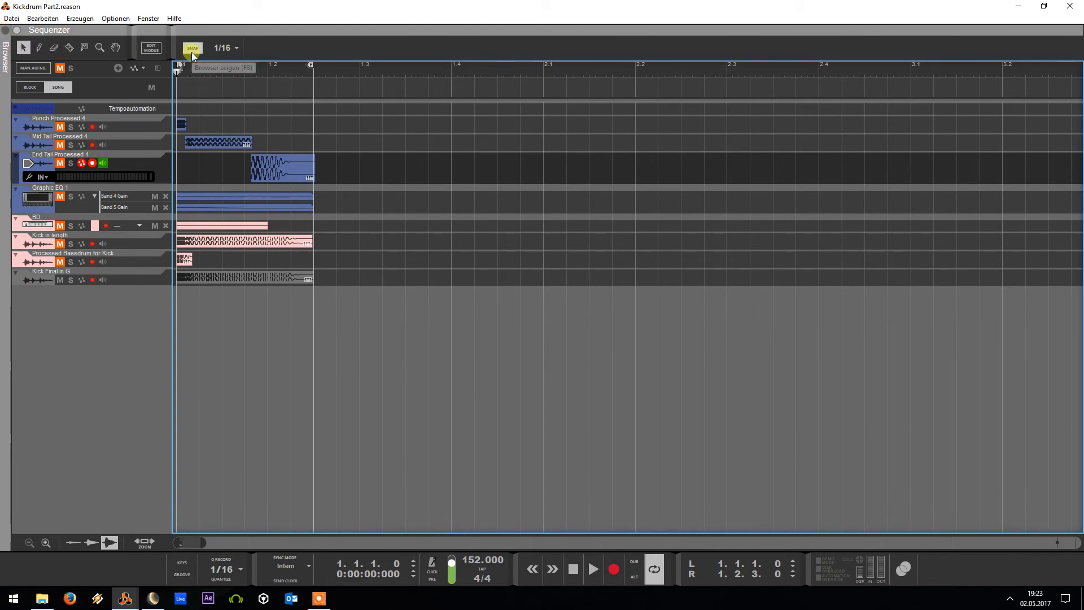
# Unmute Punch, Mid Tail and End Tail Processed 4 together with the Graphic EQ 1 lane in the sequencer
pyautogui.hotkey('alt', 'Tab')
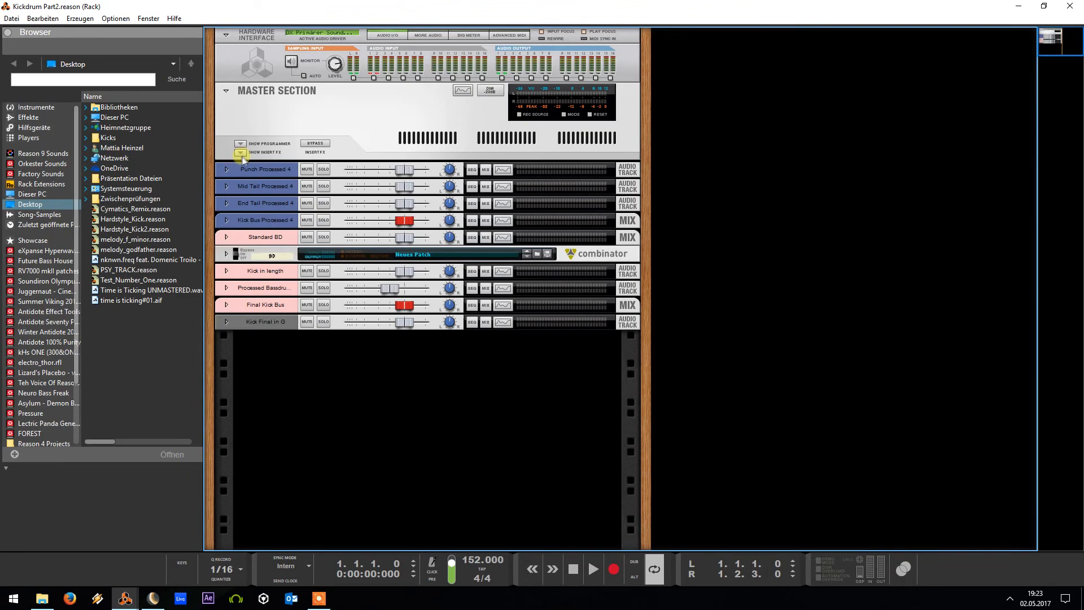
pyautogui.press('F7')
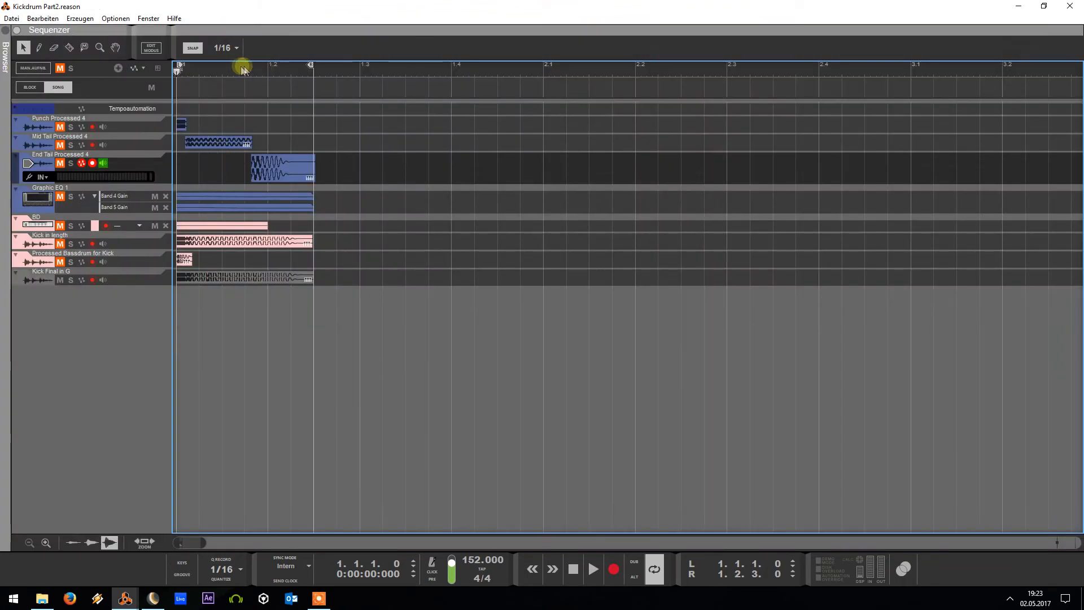
pyautogui.click(60, 127)
pyautogui.moveTo(60, 141); pyautogui.dragTo(63, 198)
# Expand Kick Bus Processed 4 in the rack, view its Graphic EQ 1 device and fold that equalizer again
pyautogui.hotkey('alt', 'Tab')
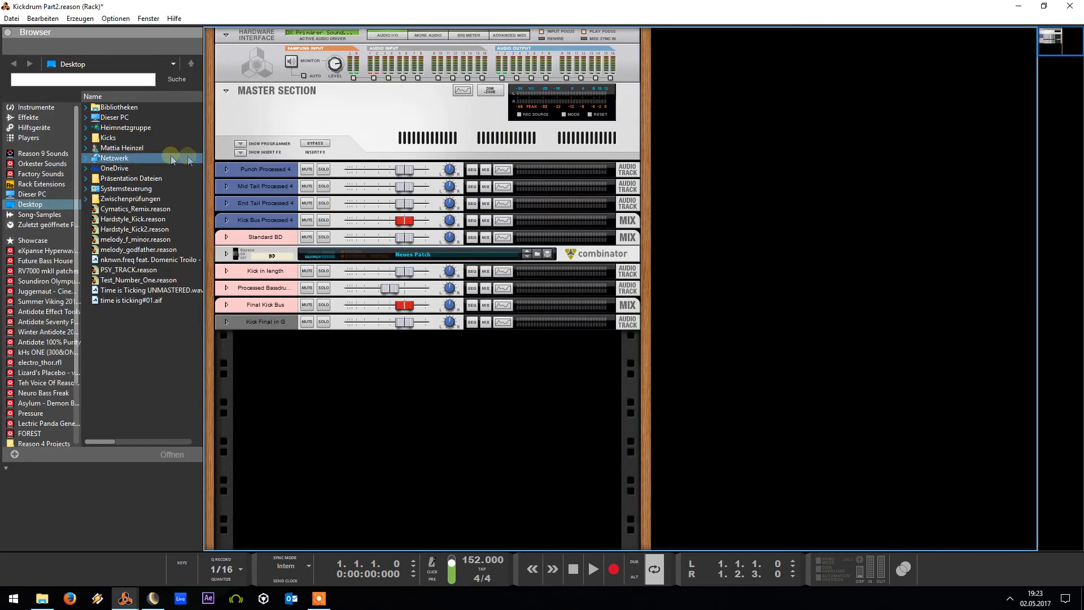
pyautogui.click(226, 220)
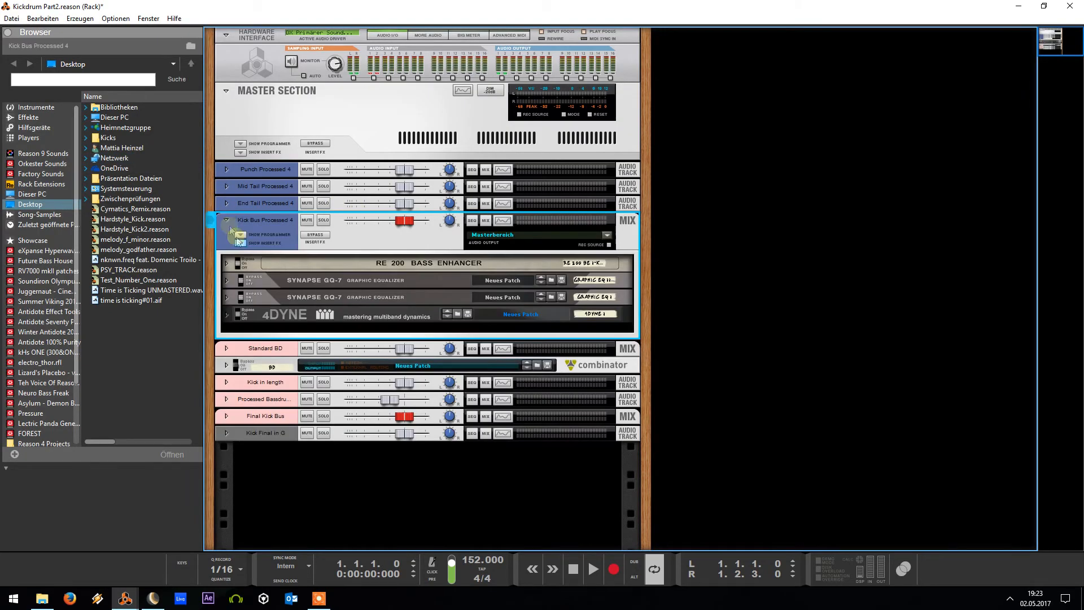
pyautogui.click(226, 296)
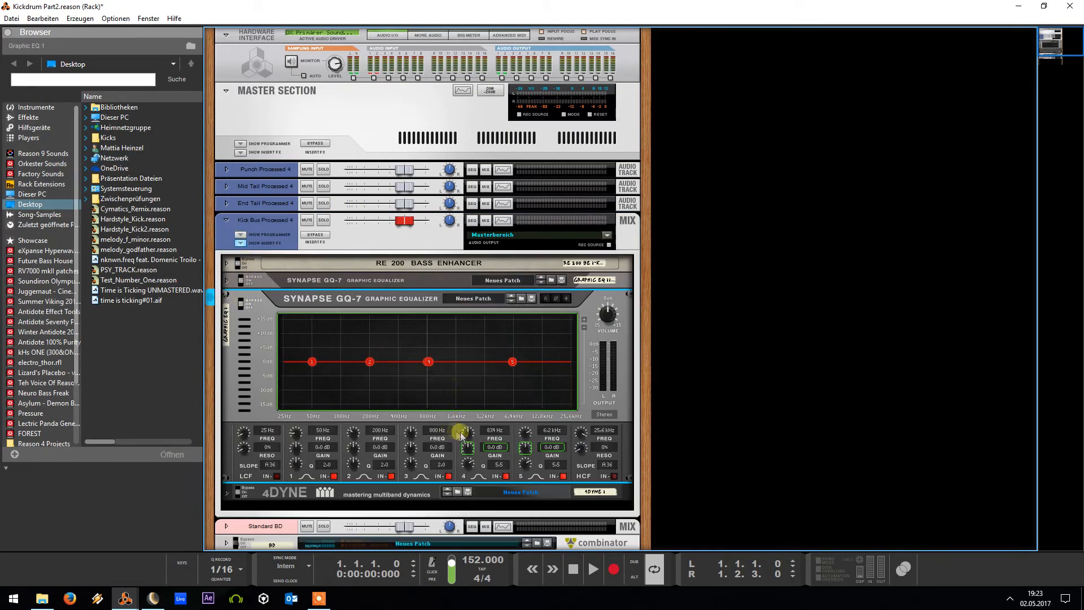
pyautogui.click(227, 296)
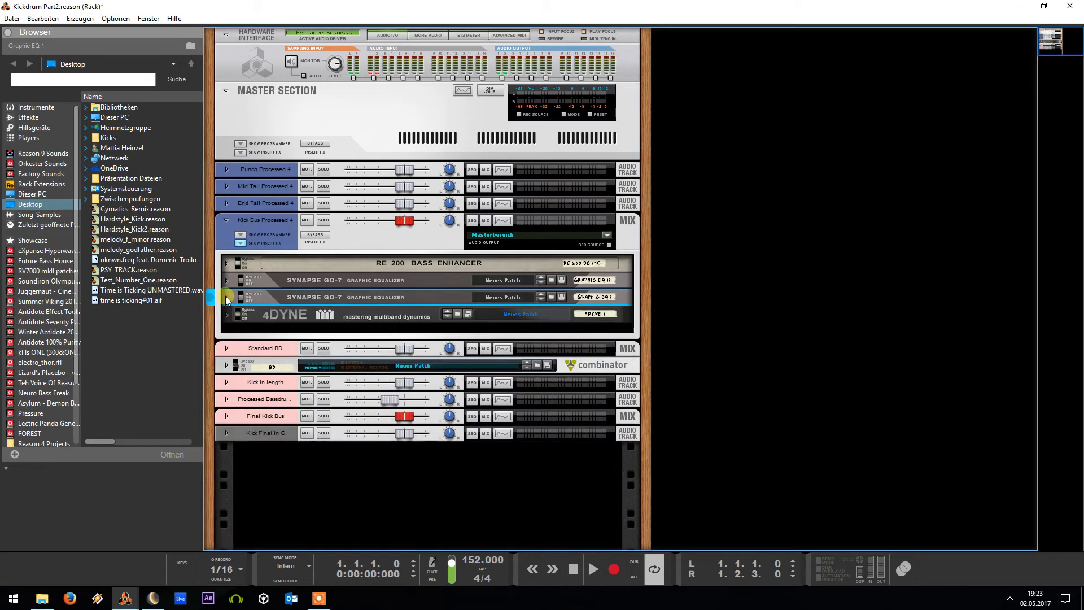
# View the settings of Kick Bus Processed 4's RE 200 Bass Enhancer and 4DYNE multiband dynamics, folding each device again
pyautogui.click(226, 262)
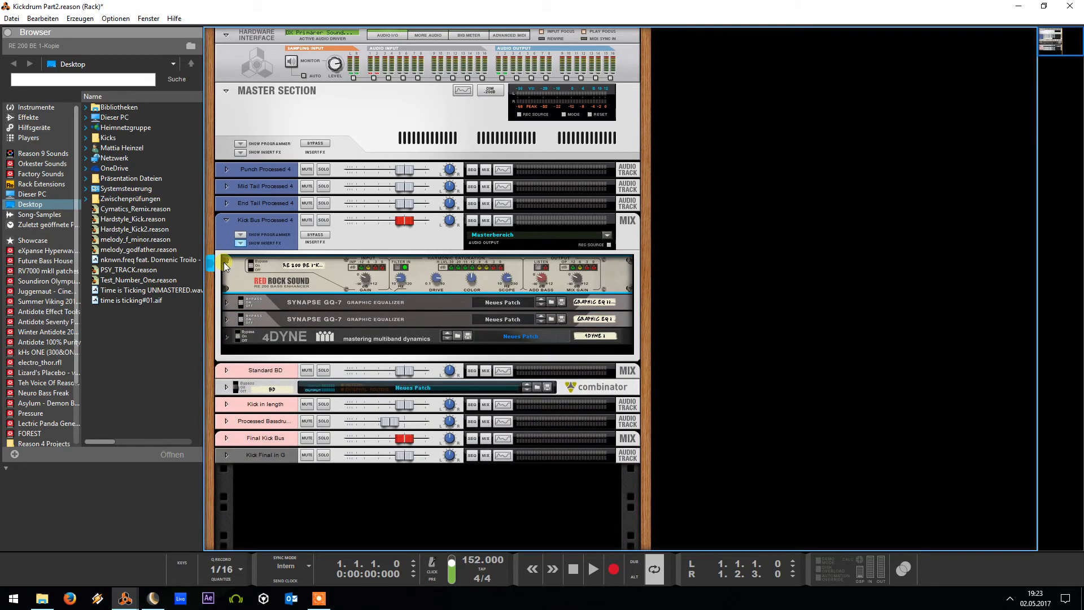
pyautogui.click(225, 263)
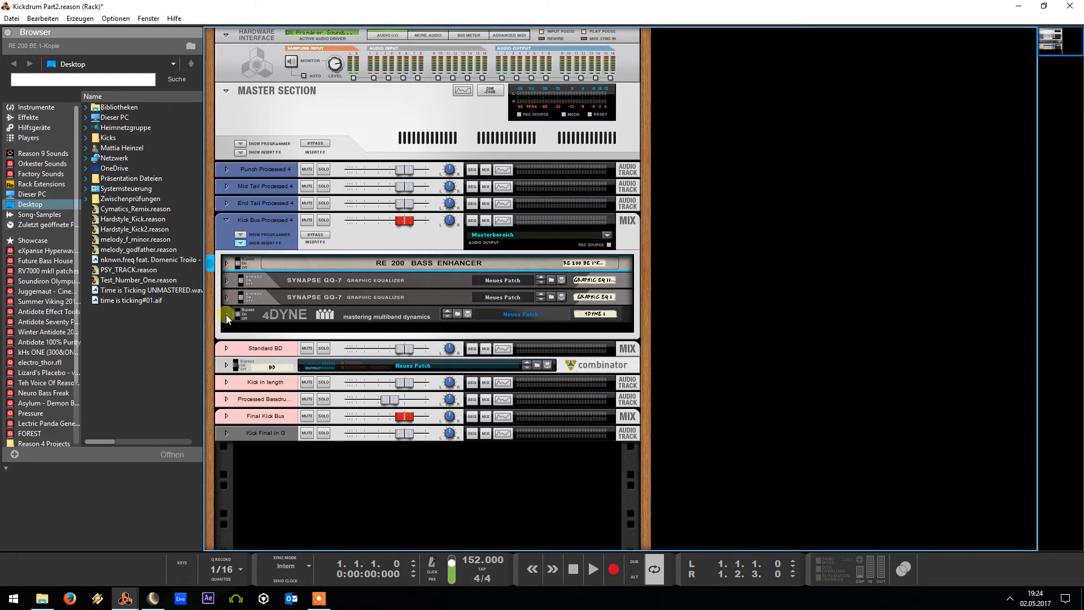
pyautogui.click(226, 316)
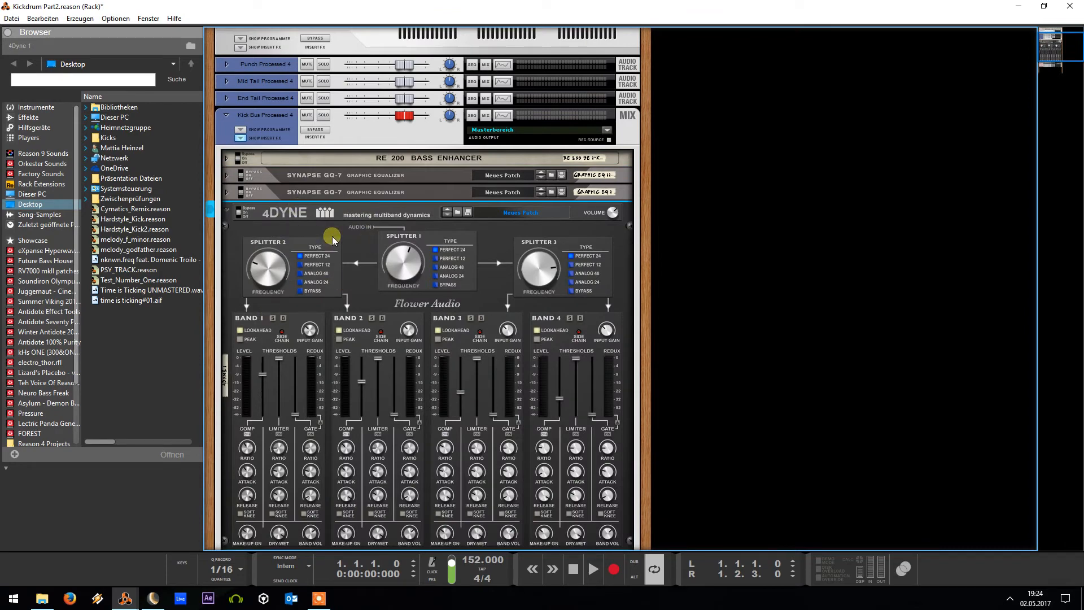
pyautogui.click(228, 209)
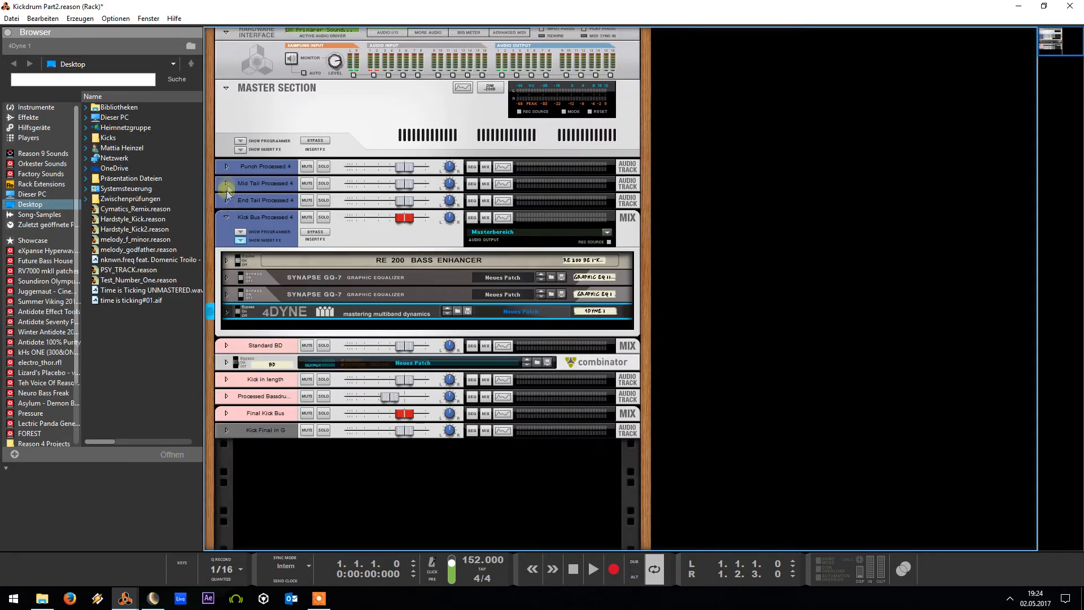
# Fold Kick Bus Processed 4, return to the sequencer and audition the processed layers from the start with Kick Final in G muted
pyautogui.click(227, 213)
pyautogui.hotkey('alt', 'Tab')
pyautogui.click(221, 67)
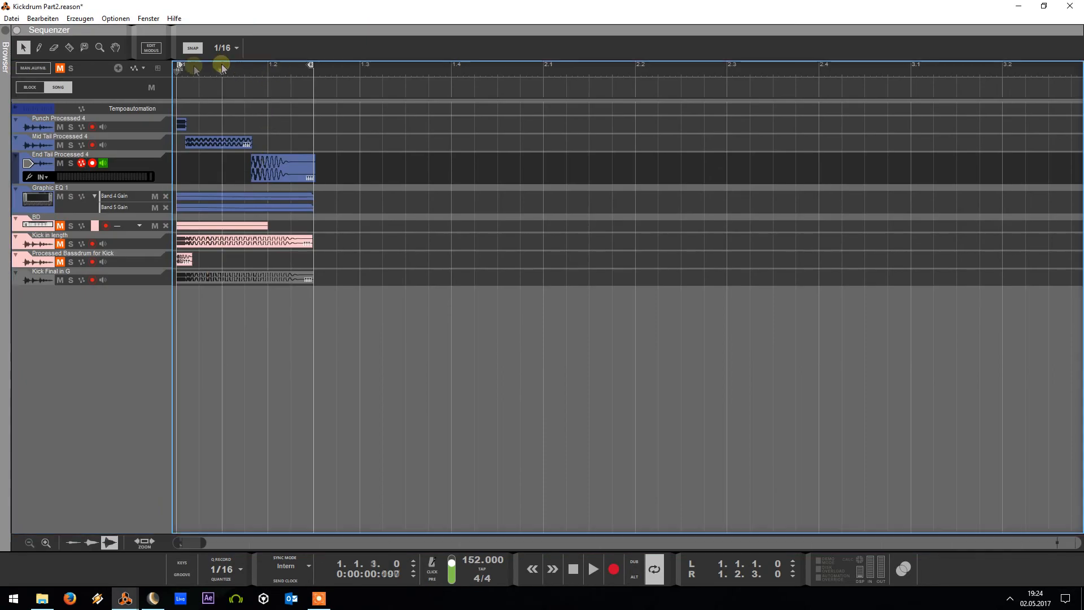
pyautogui.click(59, 280)
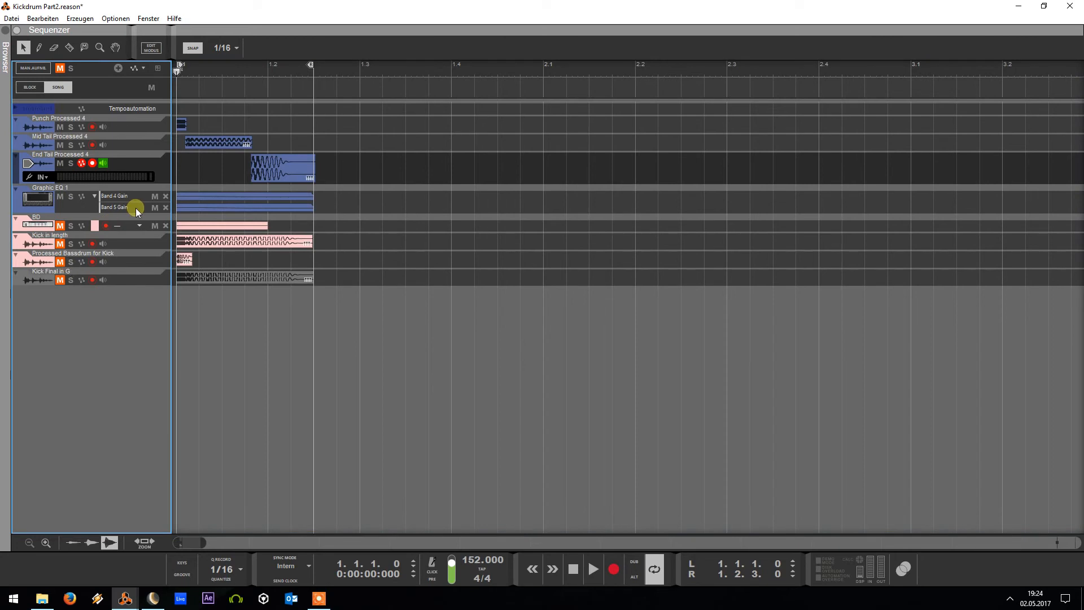
pyautogui.press('space')
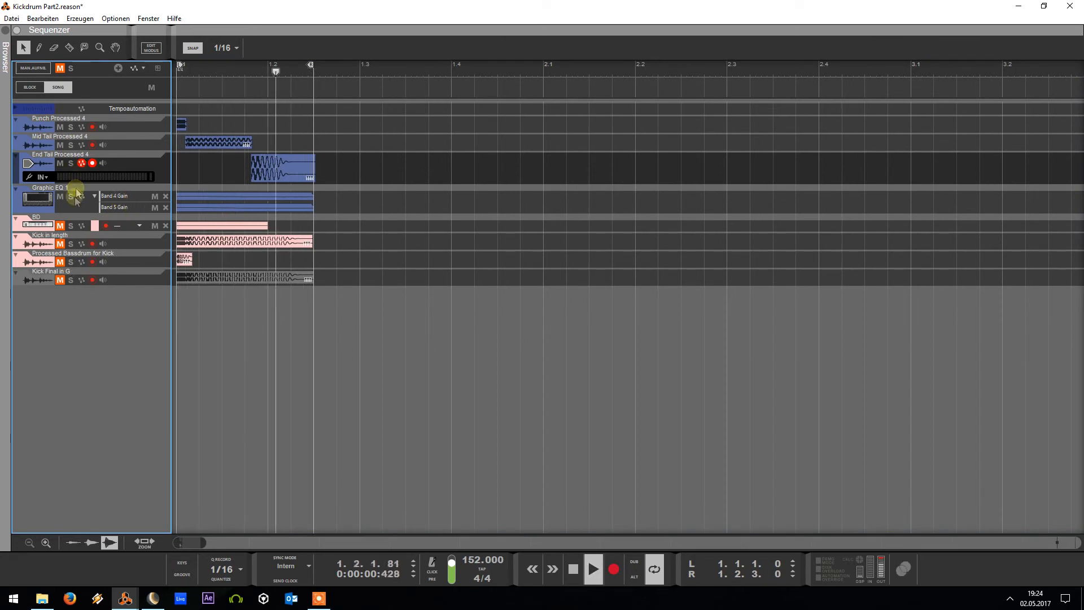
pyautogui.press('space')
pyautogui.click(179, 70)
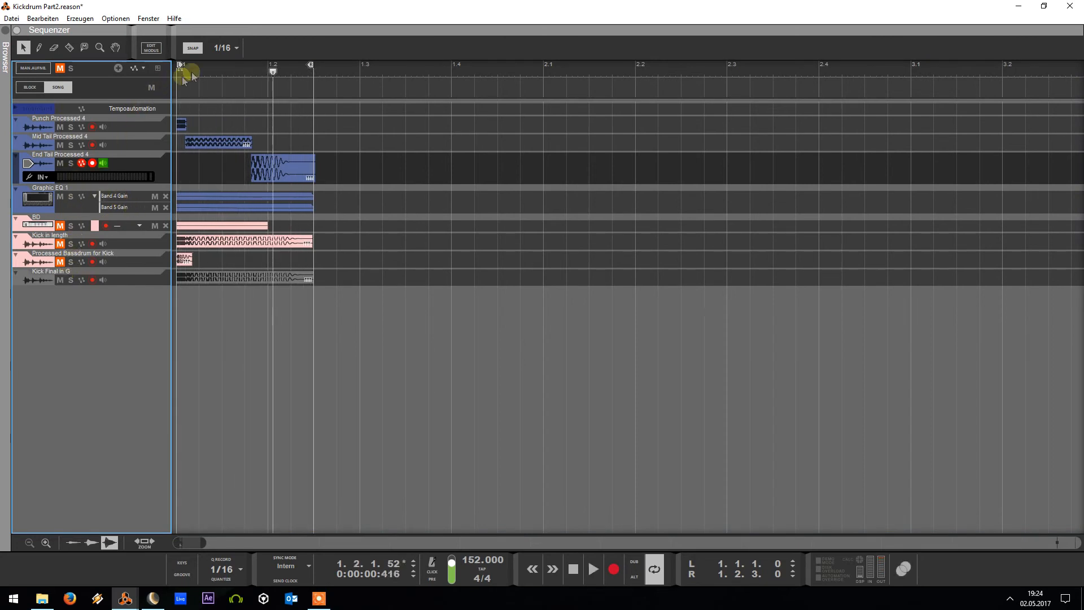
# Mute the Punch, Mid Tail and End Tail Processed 4 tracks plus Graphic EQ 1, and audition BD soloed from the start
pyautogui.click(60, 226)
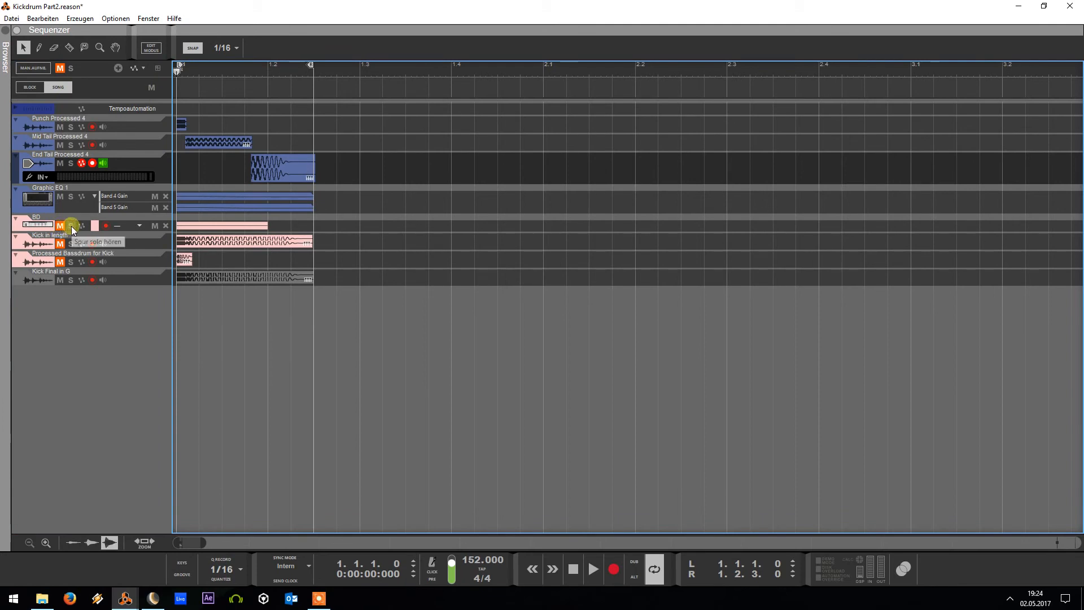
pyautogui.click(59, 128)
pyautogui.click(60, 163)
pyautogui.click(60, 197)
pyautogui.click(60, 226)
pyautogui.click(70, 226)
pyautogui.click(185, 66)
pyautogui.press('space')
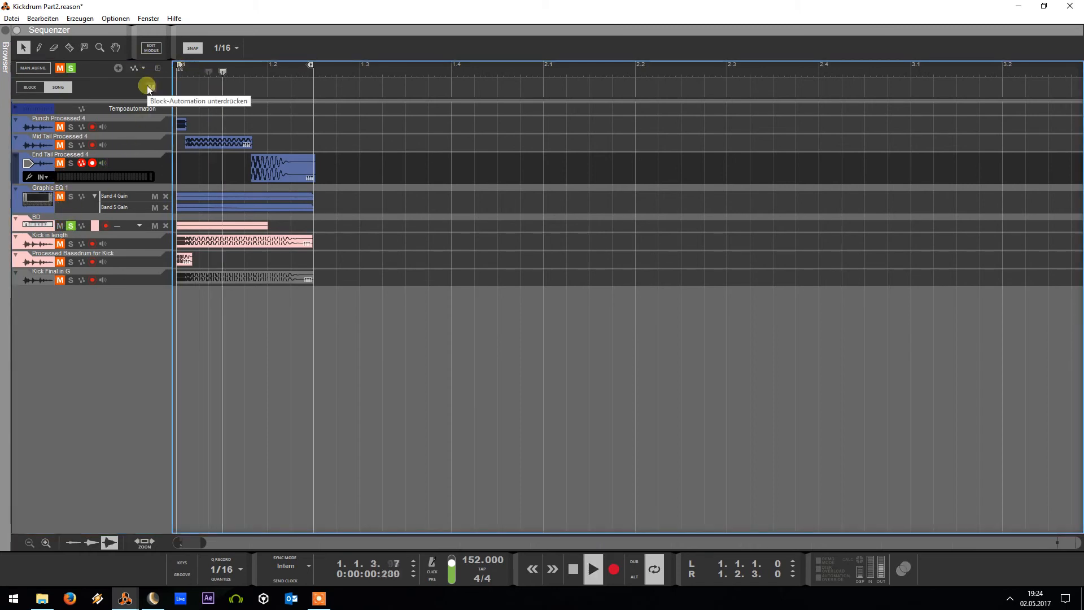
pyautogui.press('space')
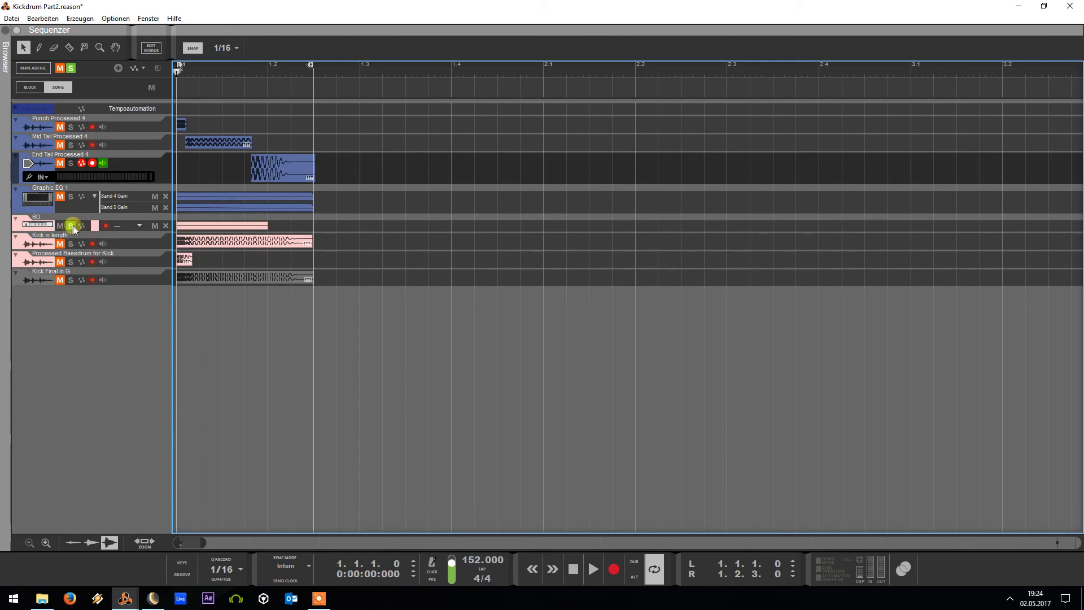
# Move the solo from BD to Processed Bassdrum for Kick and audition that track
pyautogui.click(71, 226)
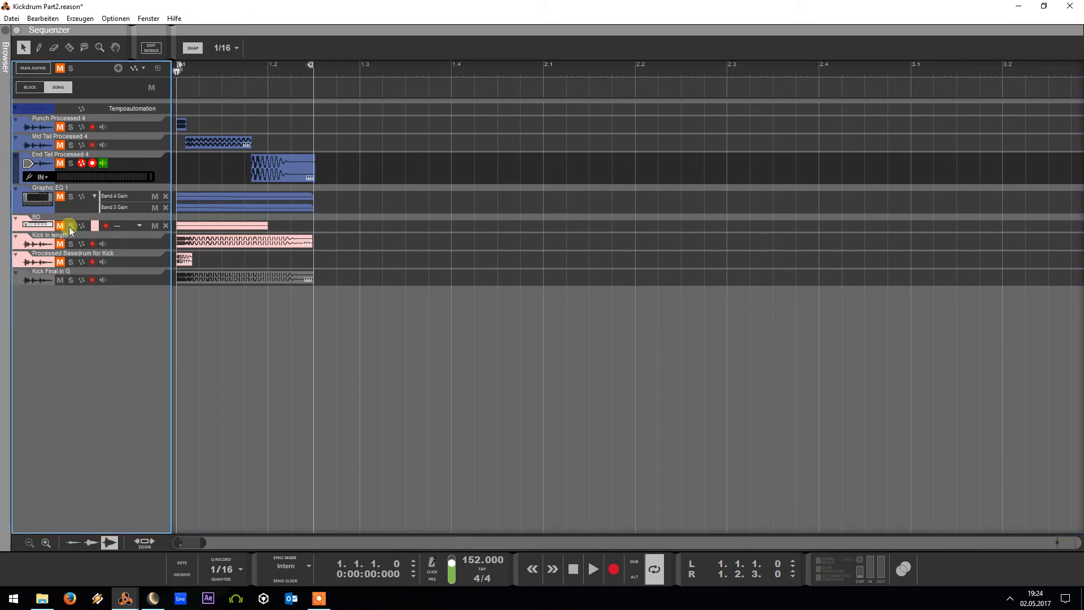
pyautogui.click(71, 261)
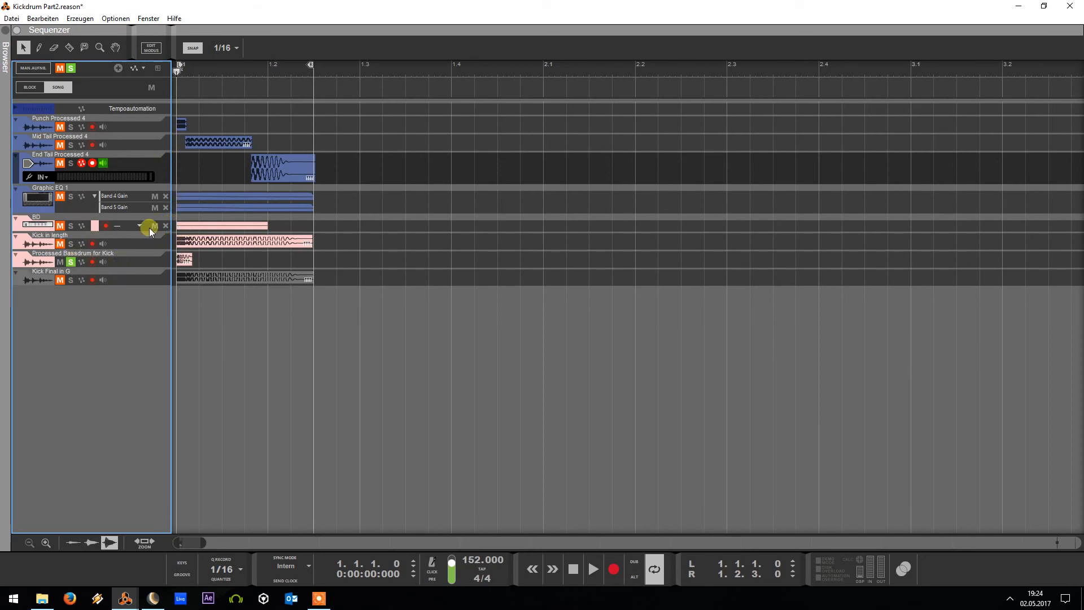
pyautogui.press('space')
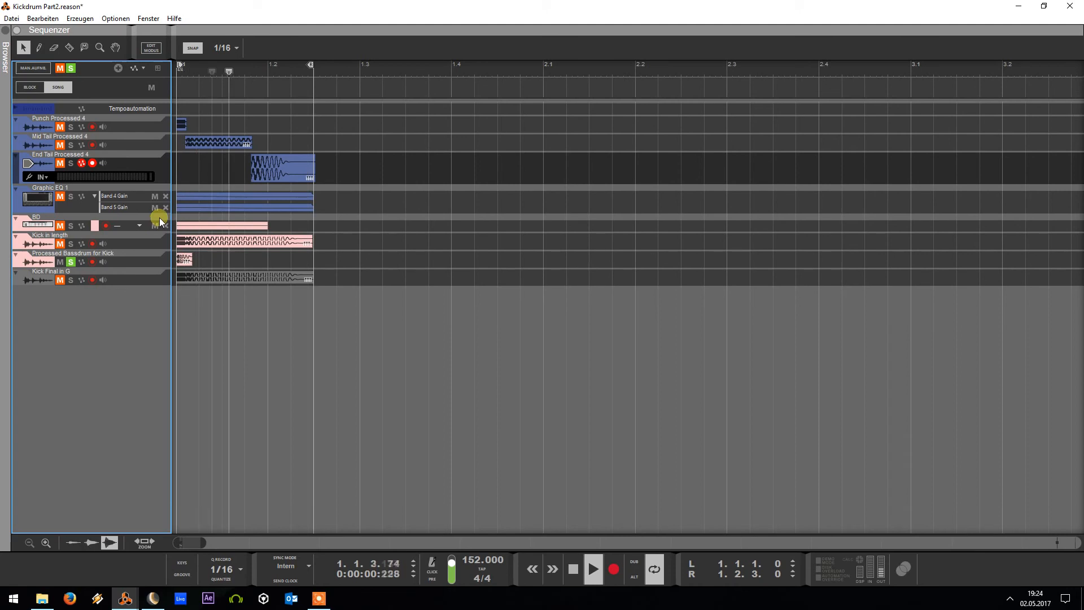
pyautogui.press('space')
# Solo Kick in length instead of Processed Bassdrum for Kick and play it from the song start
pyautogui.click(71, 261)
pyautogui.click(70, 243)
pyautogui.click(198, 66)
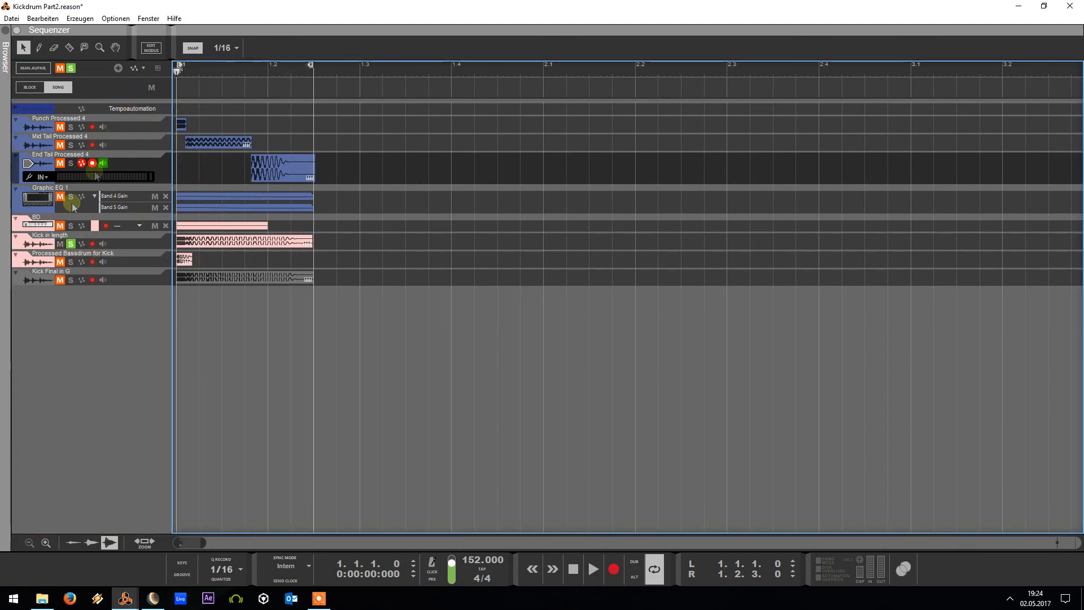
pyautogui.press('space')
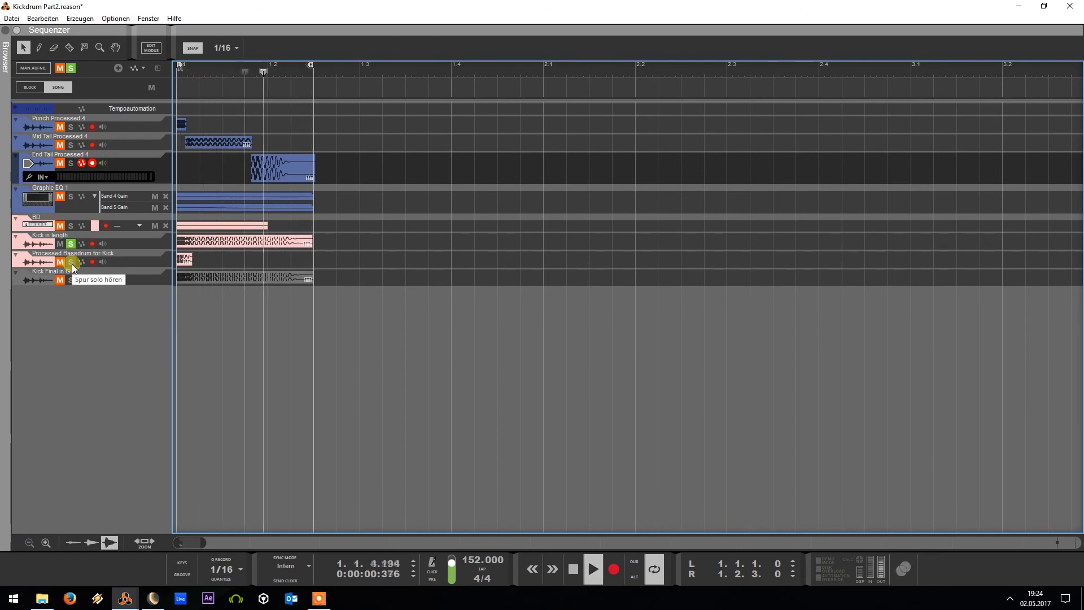
pyautogui.press('space')
# Audition Kick in length and Processed Bassdrum for Kick soloed together from the start, and clear both solos
pyautogui.click(190, 70)
pyautogui.click(71, 262)
pyautogui.press('space')
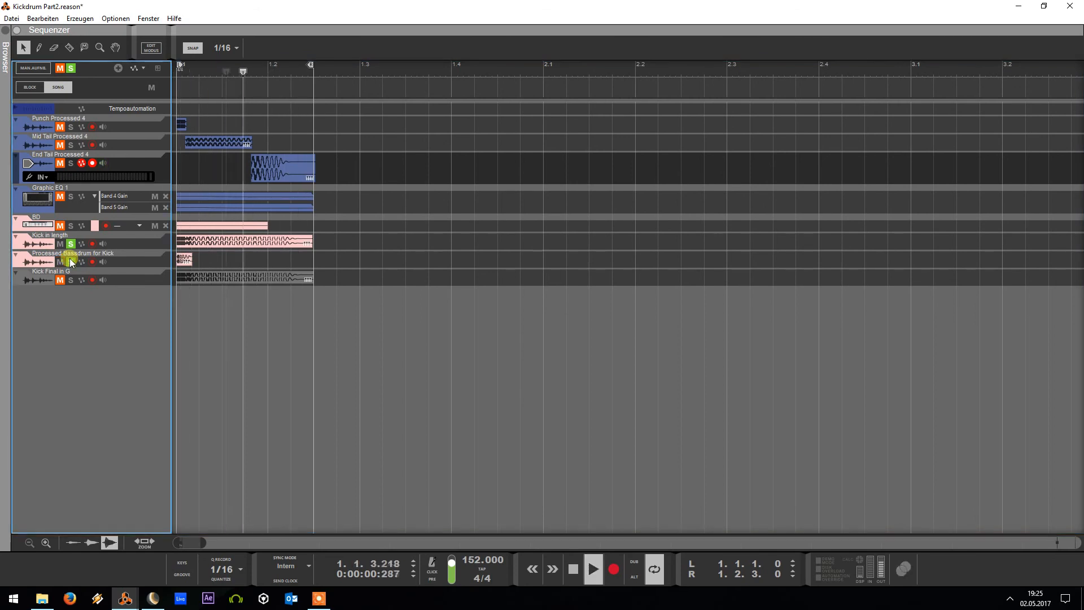
pyautogui.press('space')
pyautogui.click(71, 261)
pyautogui.click(73, 245)
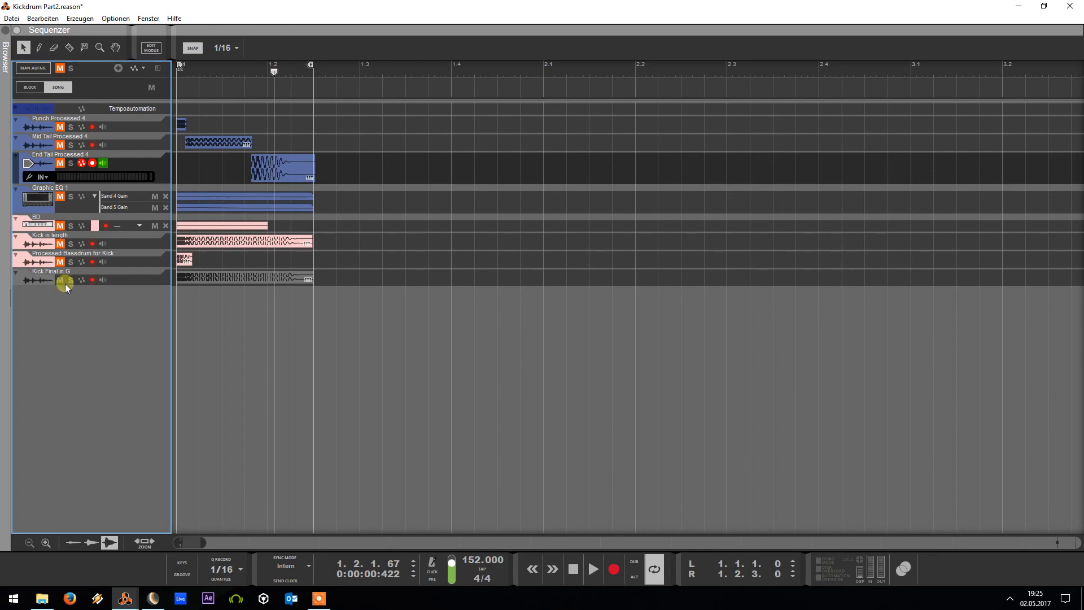
# Expand Final Kick Bus in the rack, view its GQ-7 graphic equalizer settings and fold that equalizer again
pyautogui.hotkey('alt', 'Tab')
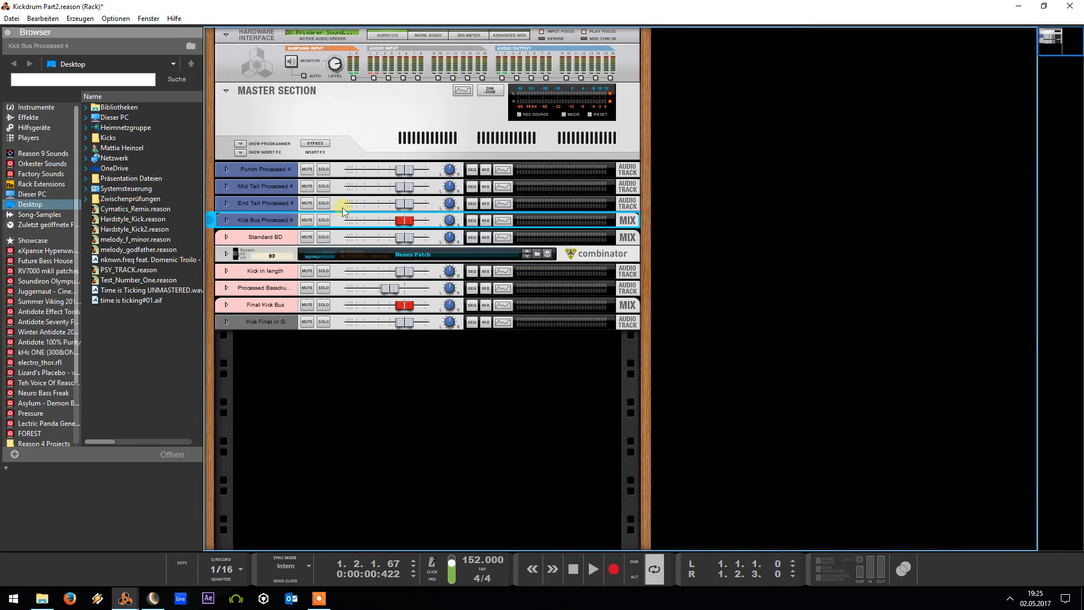
pyautogui.click(224, 305)
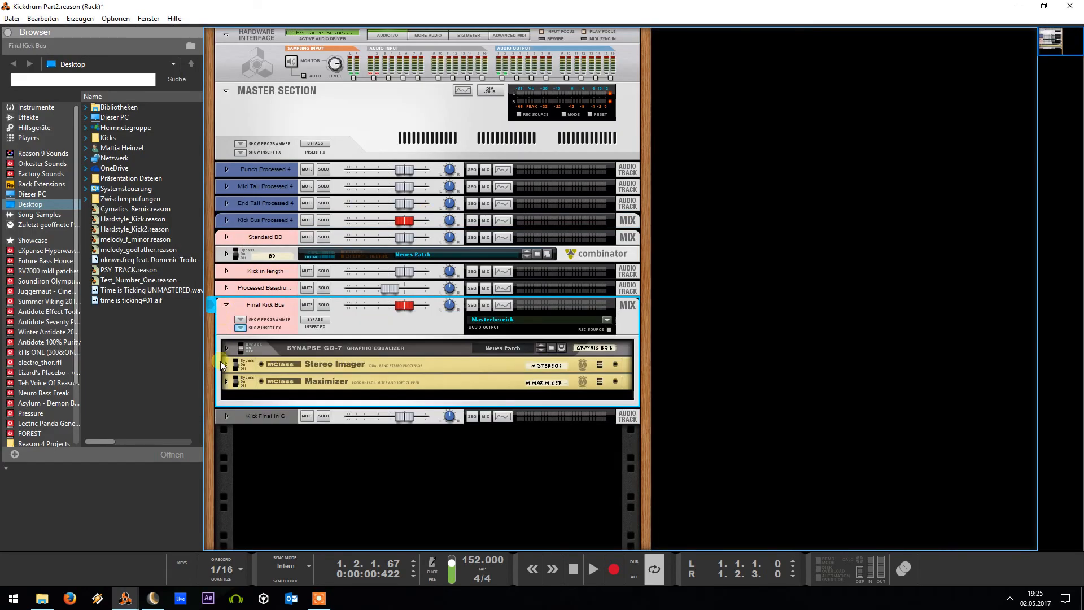
pyautogui.click(224, 347)
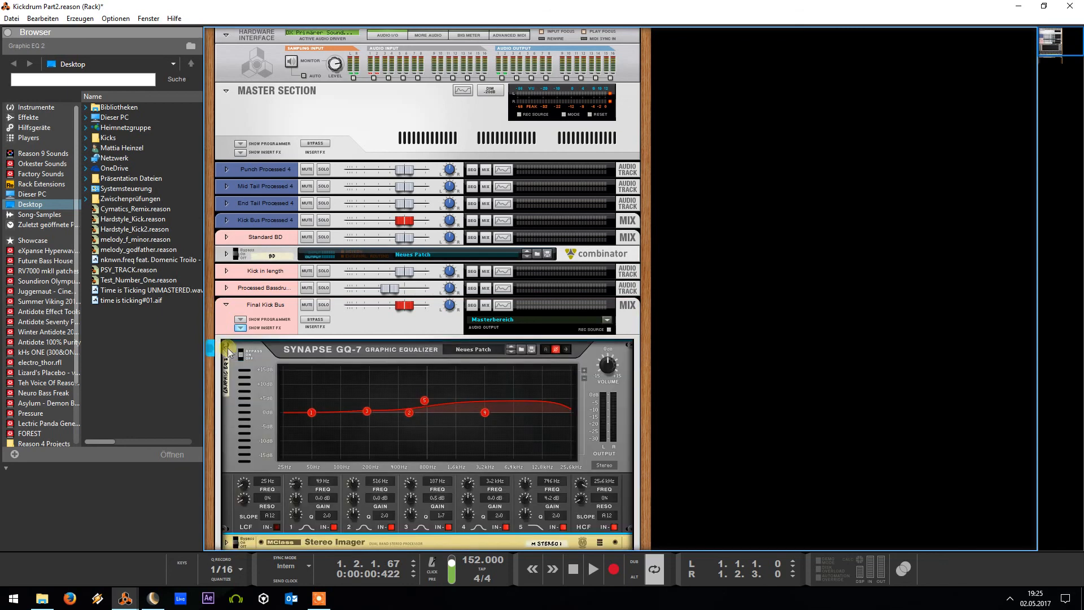
pyautogui.click(227, 347)
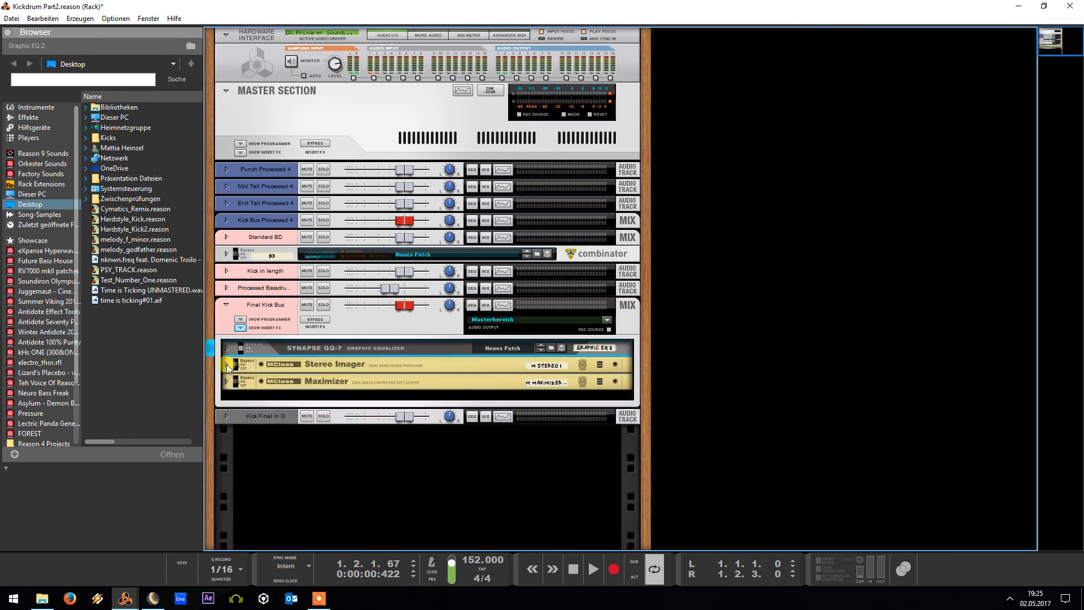
# View the settings of Final Kick Bus's MClass Stereo Imager and Maximizer, and fold the whole channel
pyautogui.click(228, 368)
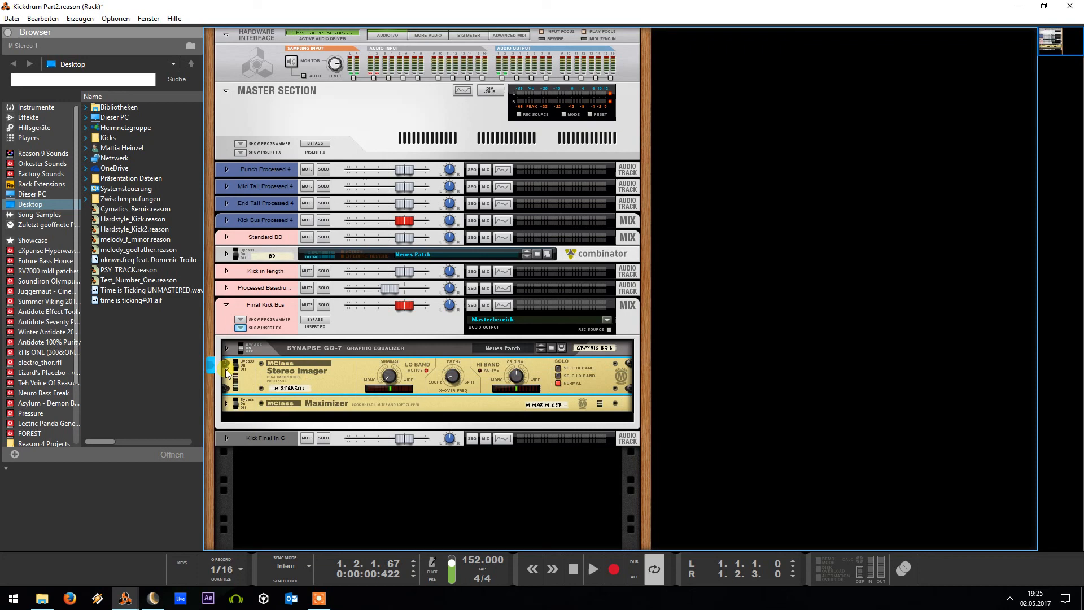
pyautogui.click(227, 368)
pyautogui.click(227, 382)
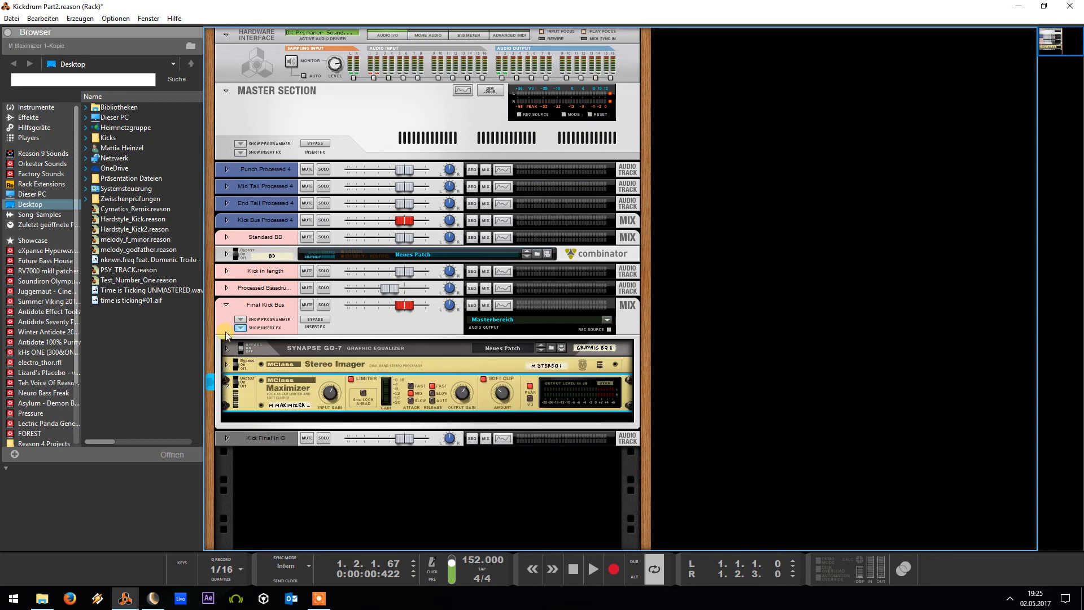
pyautogui.click(225, 307)
# Return to the sequencer, audition Kick Final in G from the start and move the playhead back to the beginning
pyautogui.hotkey('alt', 'Tab')
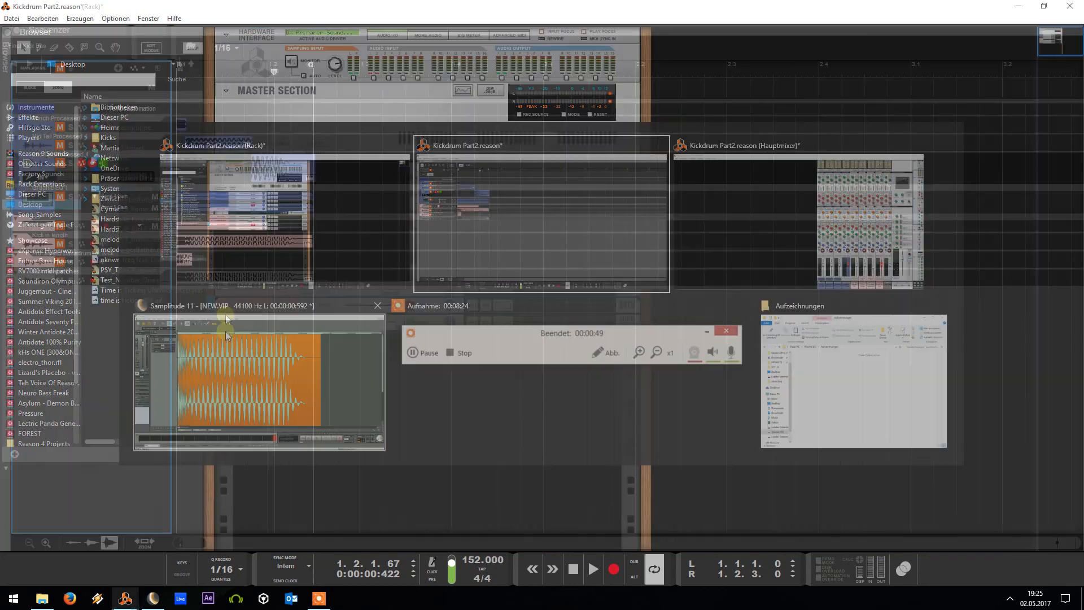
pyautogui.click(190, 72)
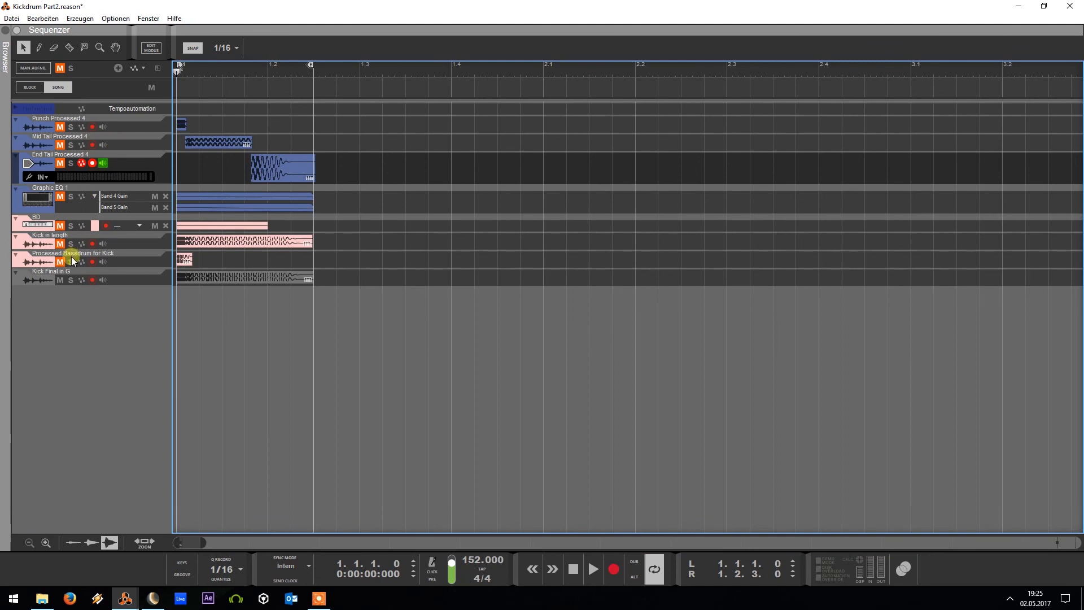
pyautogui.press('space')
pyautogui.press('space')
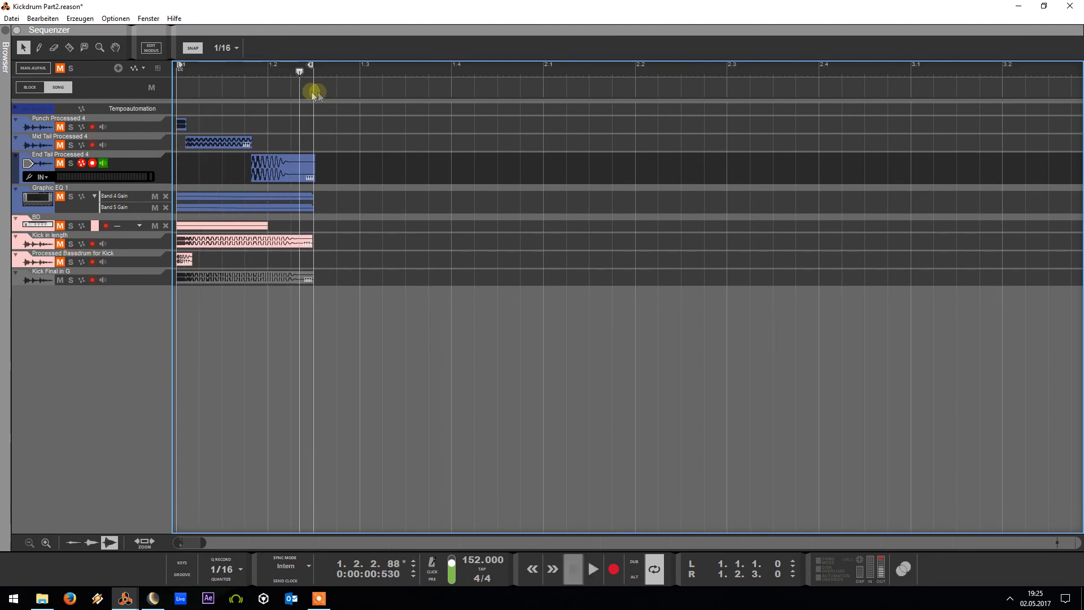
pyautogui.moveTo(261, 72); pyautogui.dragTo(106, 87)
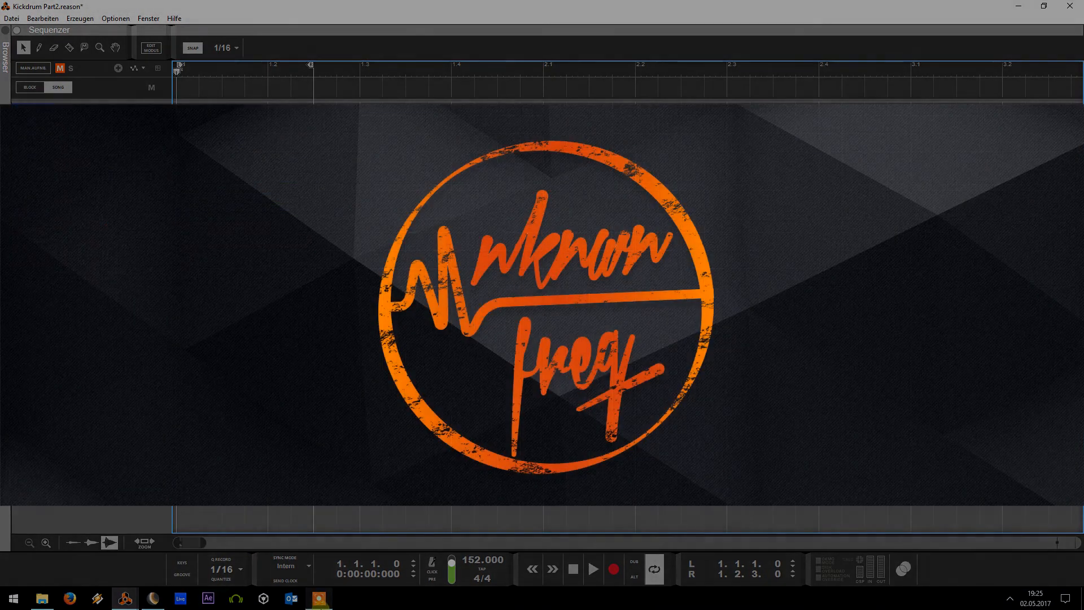
pyautogui.moveTo(321, 602)
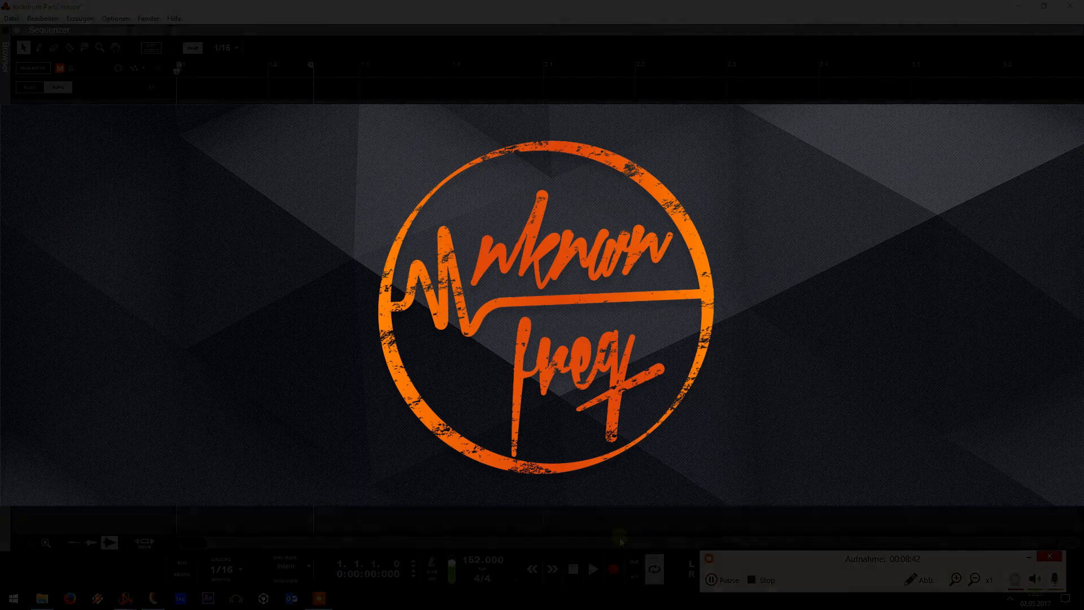